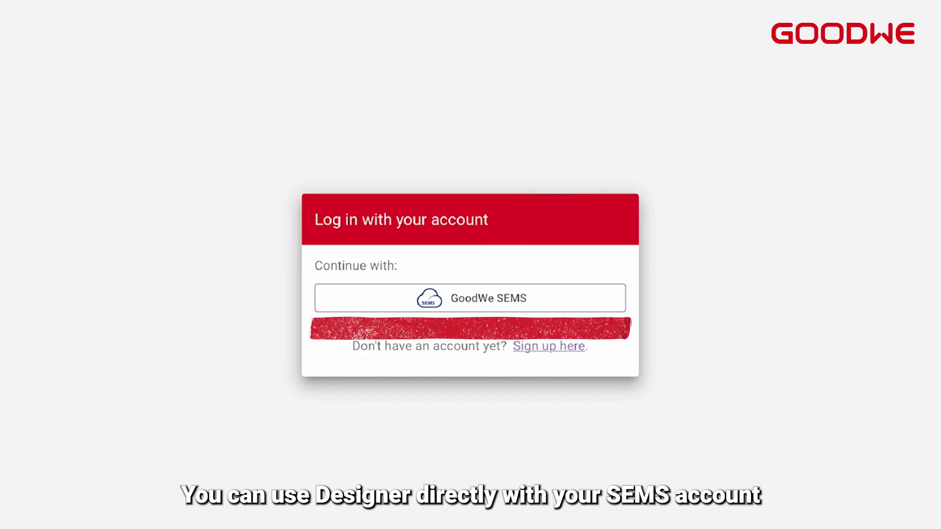
# Step: Sign up with GoodWe SEMS, accepting the terms, privacy policy and data processing agreement
pyautogui.click(498, 299)
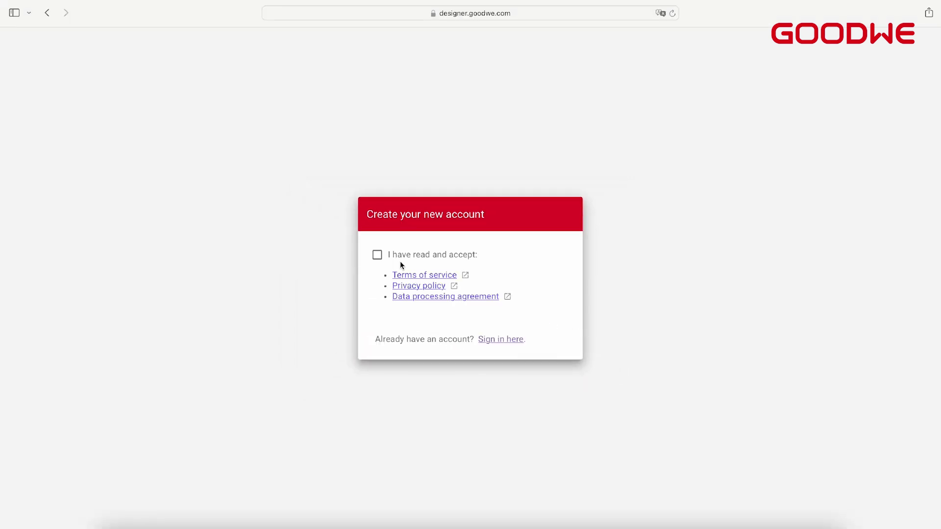
pyautogui.click(373, 254)
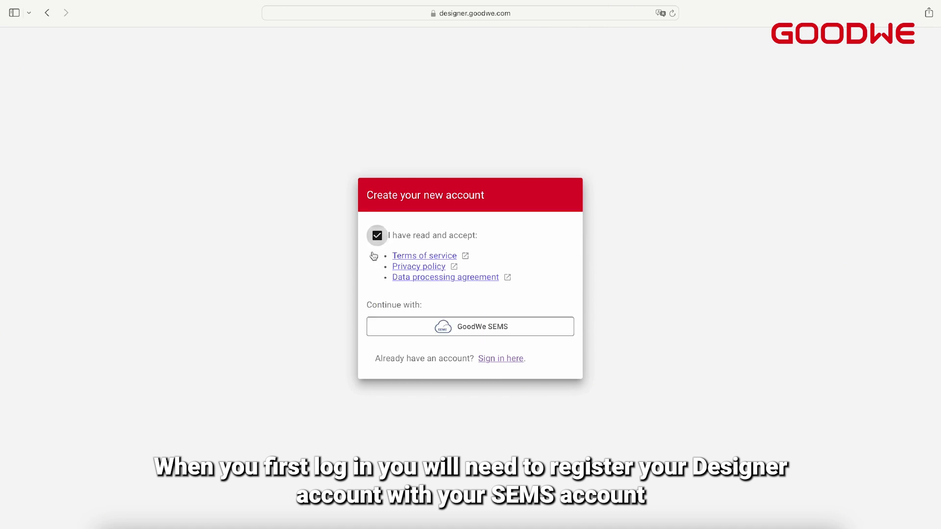
pyautogui.click(468, 327)
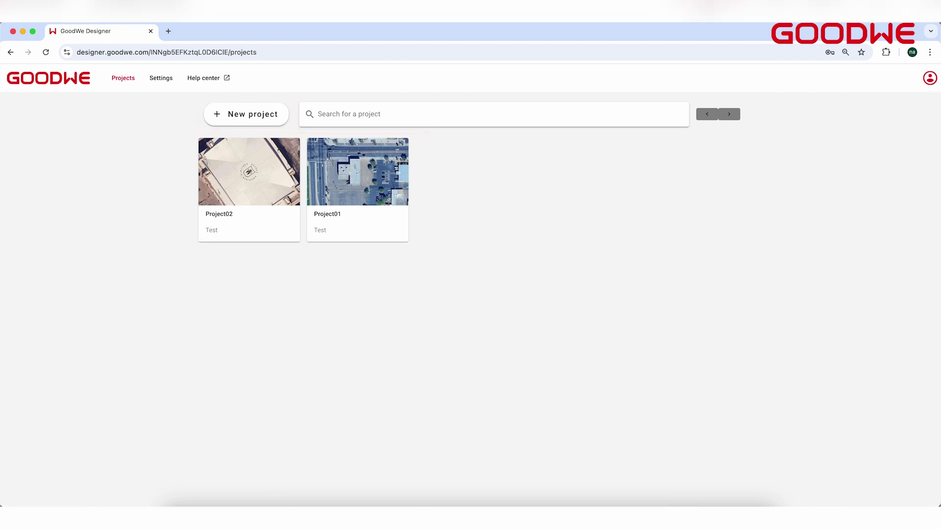
# Step: Invite a new organization member from Settings by pasting their e-mail and sending the invitation
pyautogui.click(161, 79)
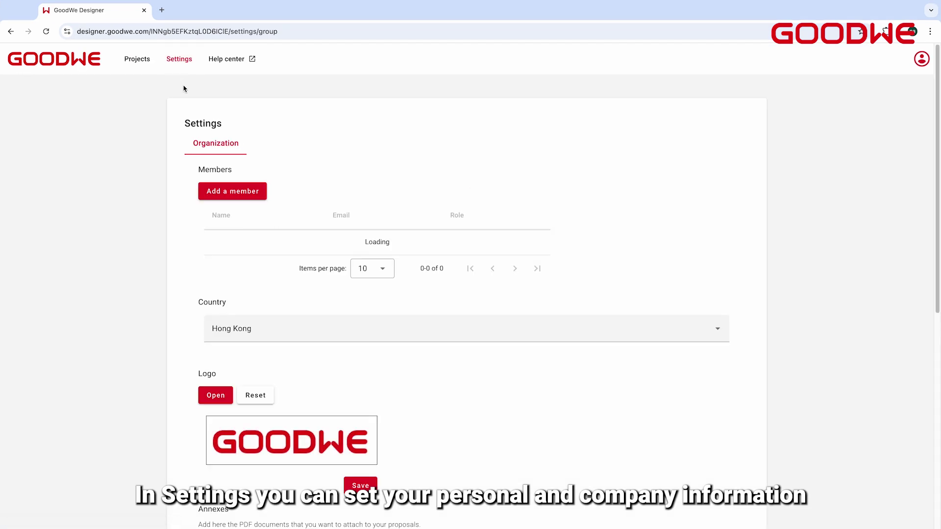
pyautogui.click(250, 190)
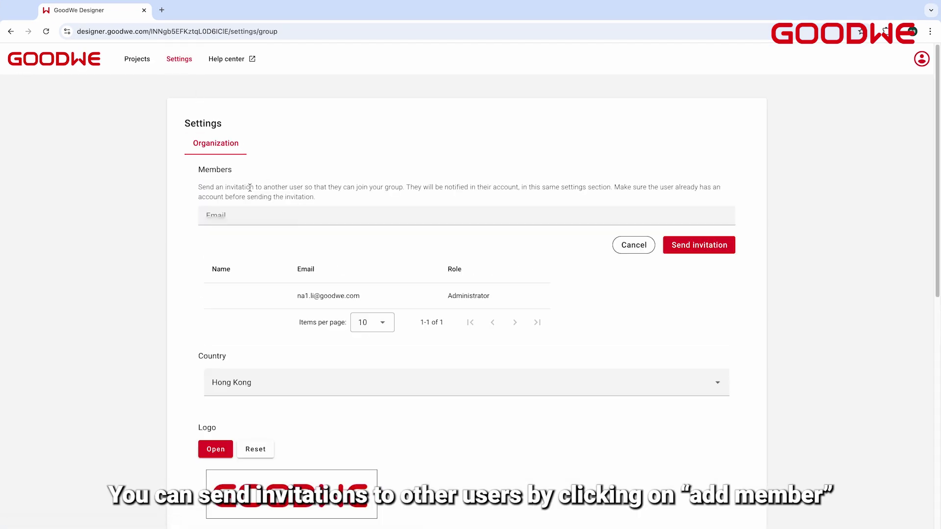
pyautogui.click(269, 226)
pyautogui.hotkey('ctrl', 'v')
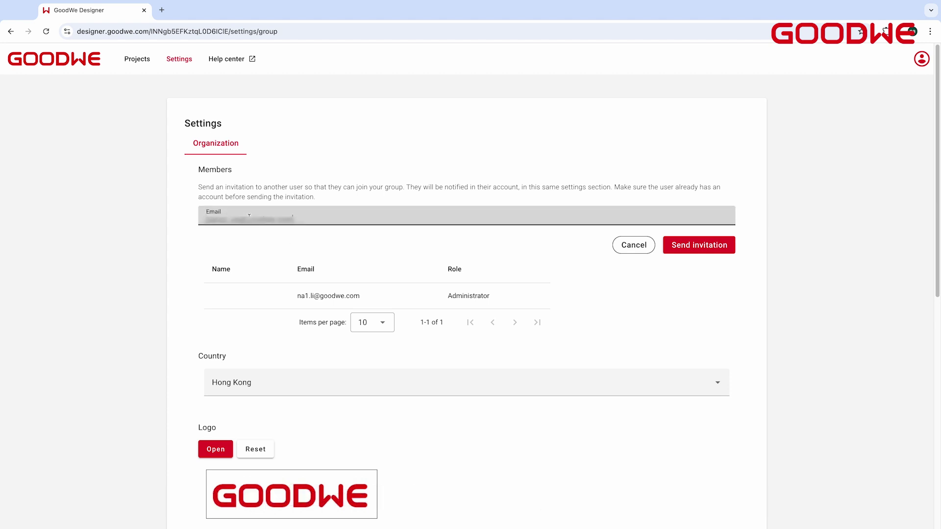
pyautogui.click(699, 247)
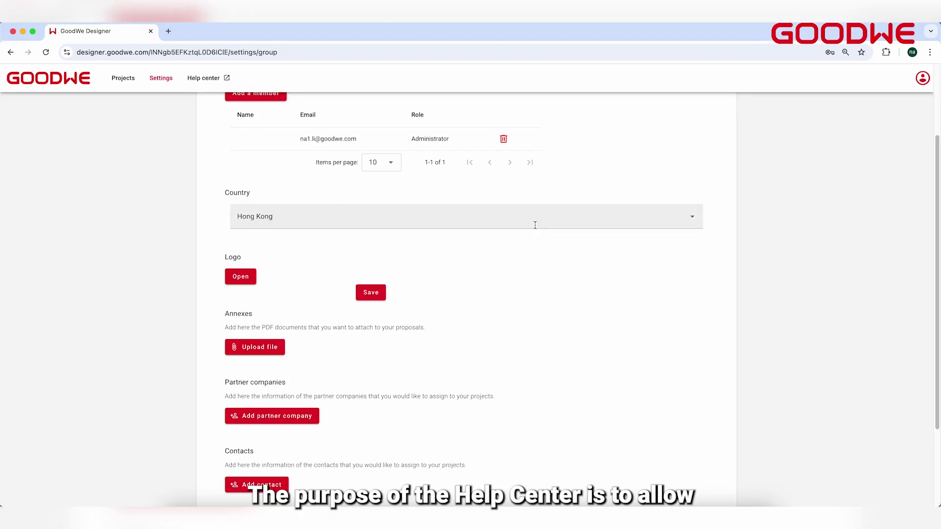
# Step: Open the Help Center in a new tab
pyautogui.scroll(-2, 534, 226)
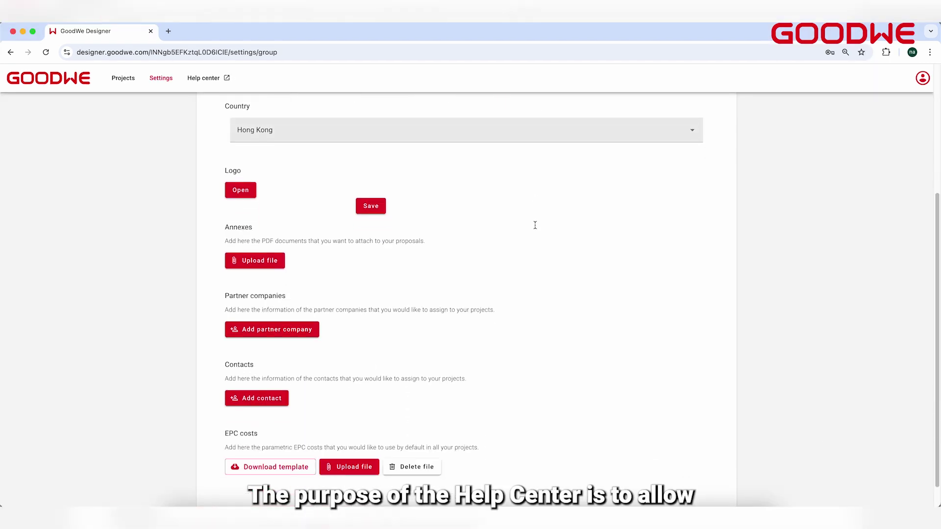
pyautogui.scroll(-1, 535, 228)
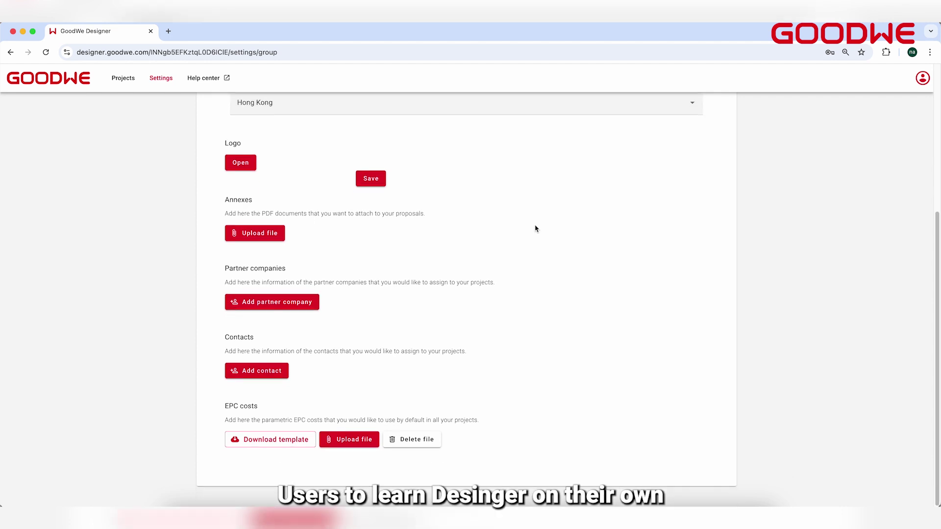
pyautogui.click(206, 78)
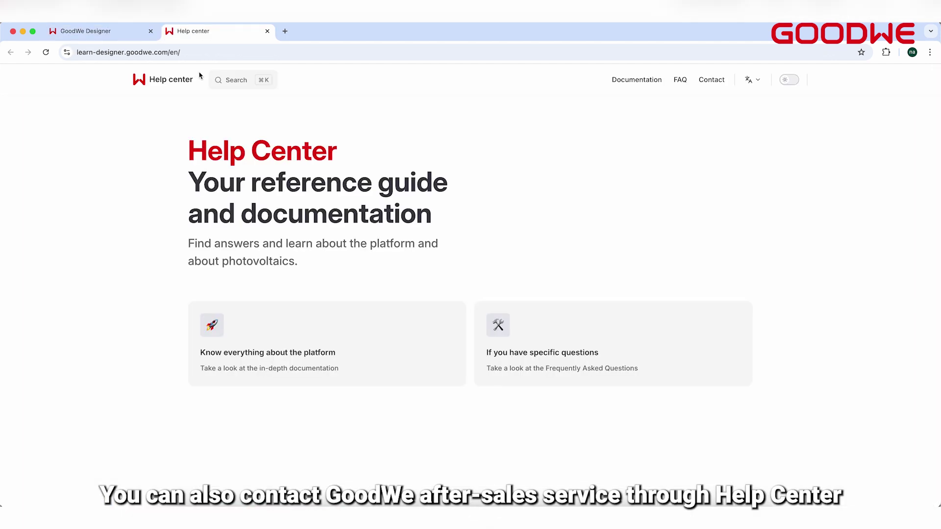
# Step: Open the Project article from the Help Center's Documentation section
pyautogui.click(633, 81)
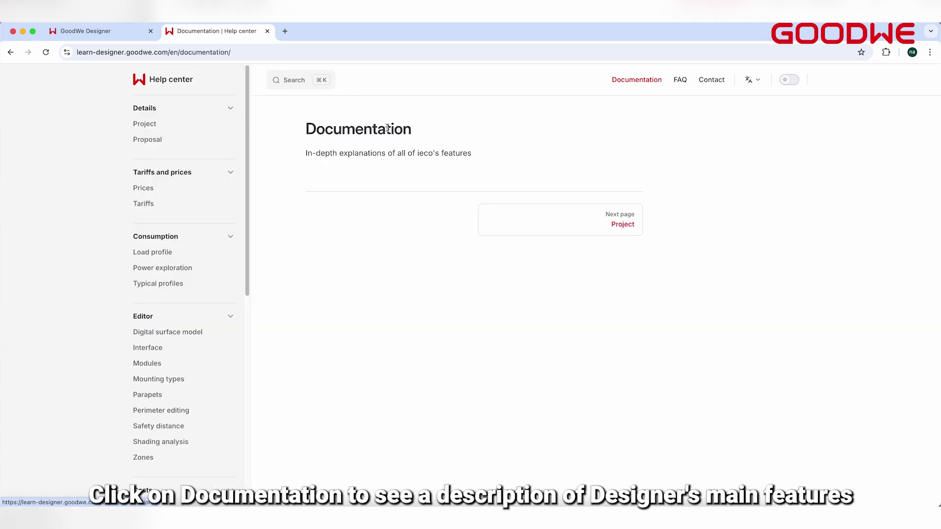
pyautogui.click(180, 125)
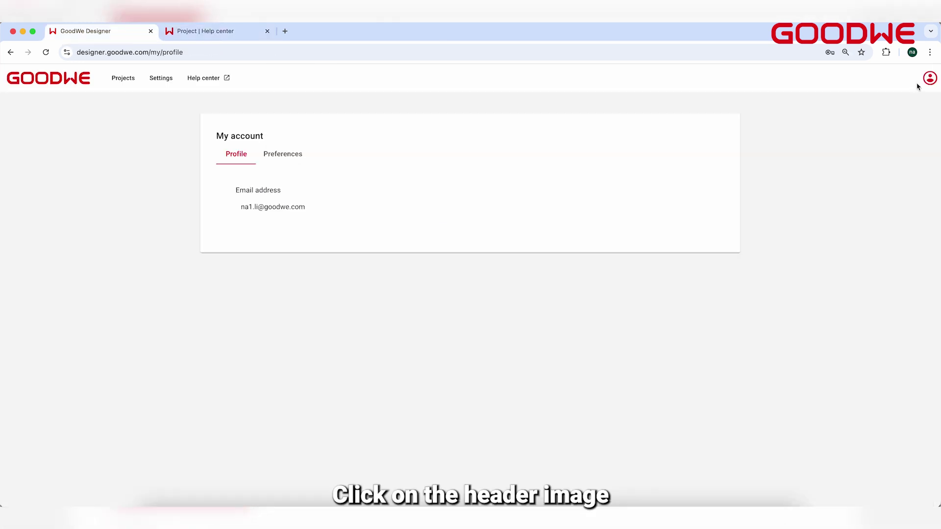
# Step: Check the My account page and browse the interface language options under Preferences
pyautogui.click(928, 78)
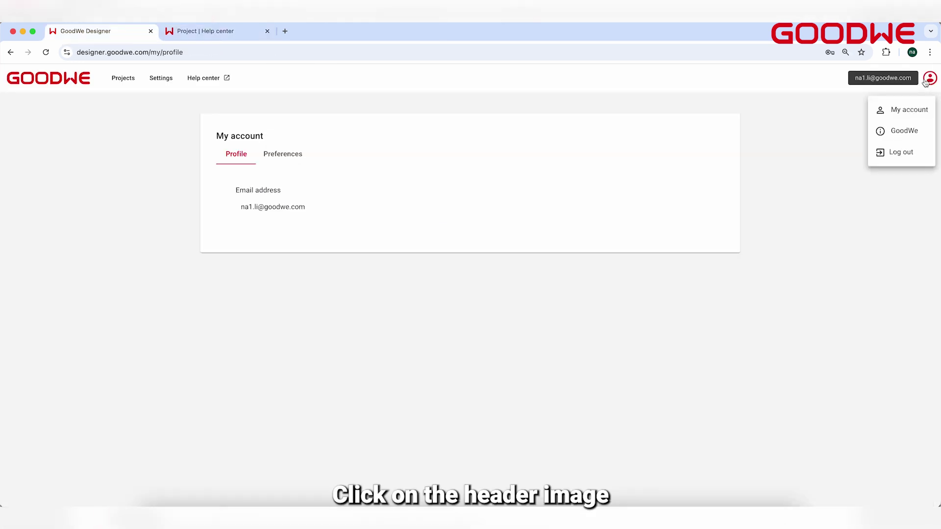
pyautogui.click(909, 116)
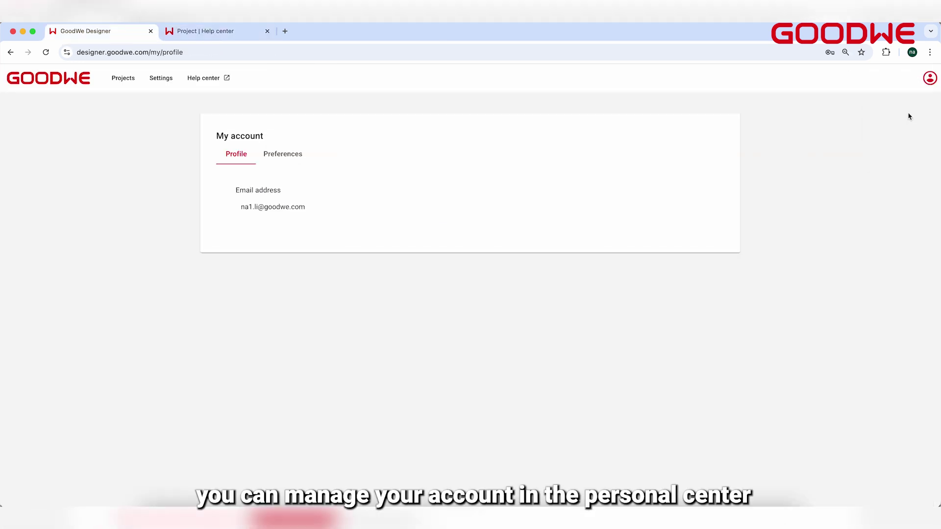
pyautogui.click(284, 154)
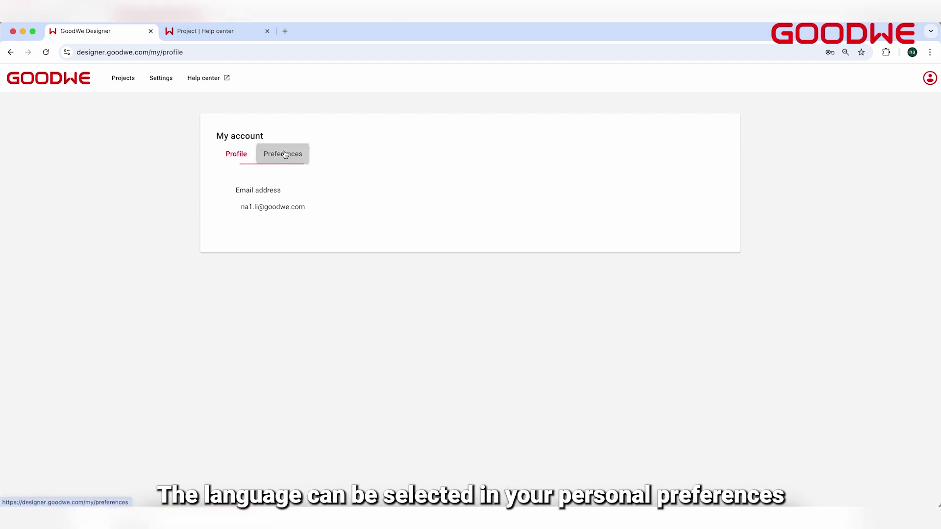
pyautogui.click(305, 203)
pyautogui.scroll(-1, 399, 279)
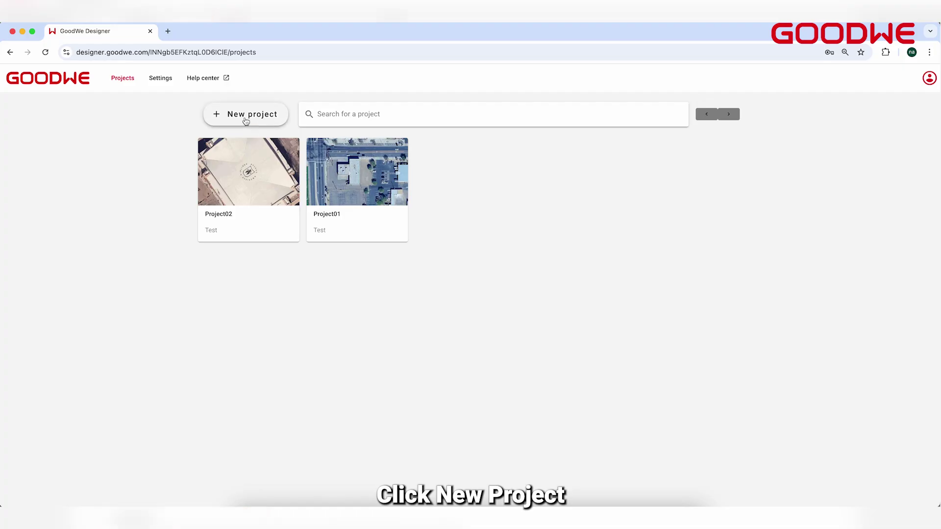
# Step: Start a new project and enter its name
pyautogui.click(246, 121)
pyautogui.click(246, 137)
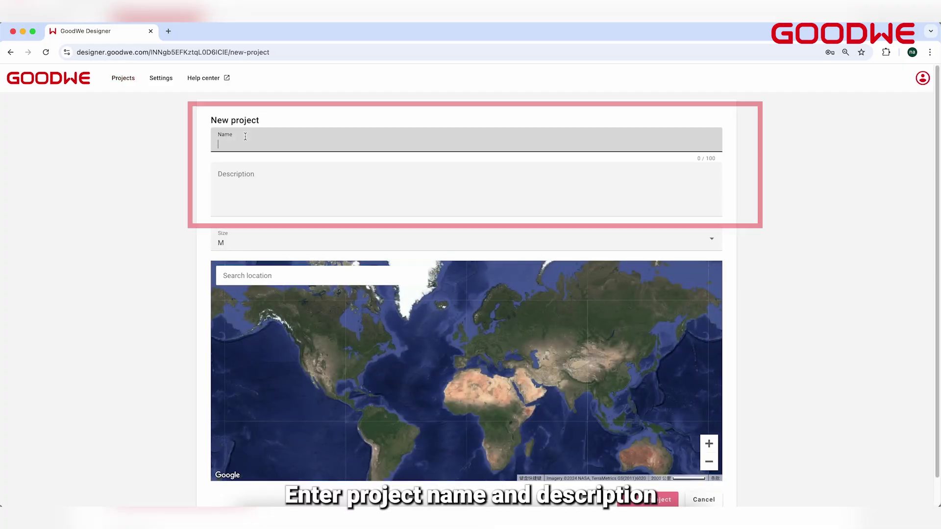
pyautogui.write('D')
pyautogui.write('emo')
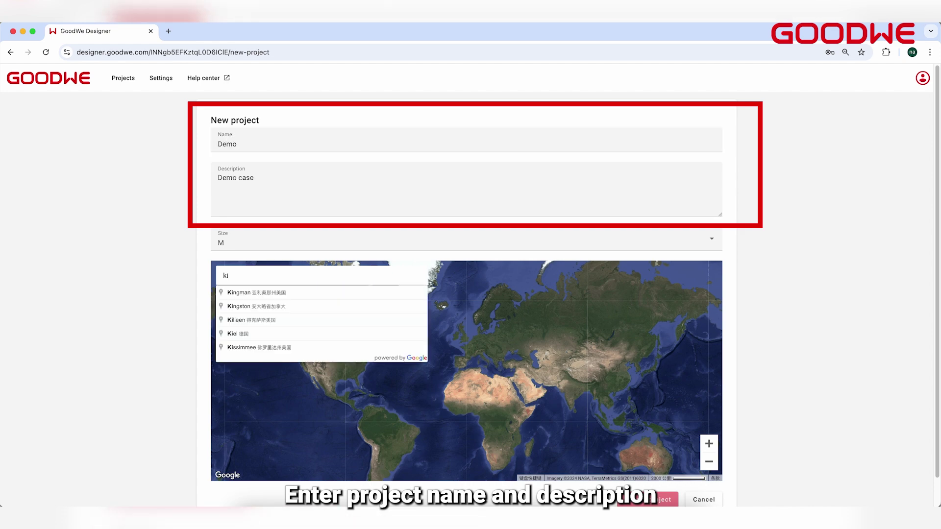
pyautogui.write('stl')
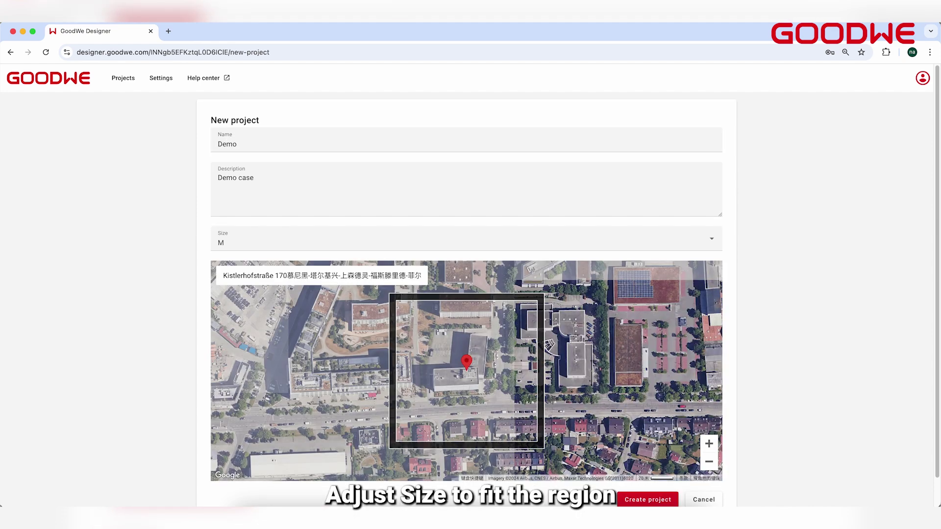
# Step: Set the project size to S, frame the building on the map, and create the project
pyautogui.click(352, 242)
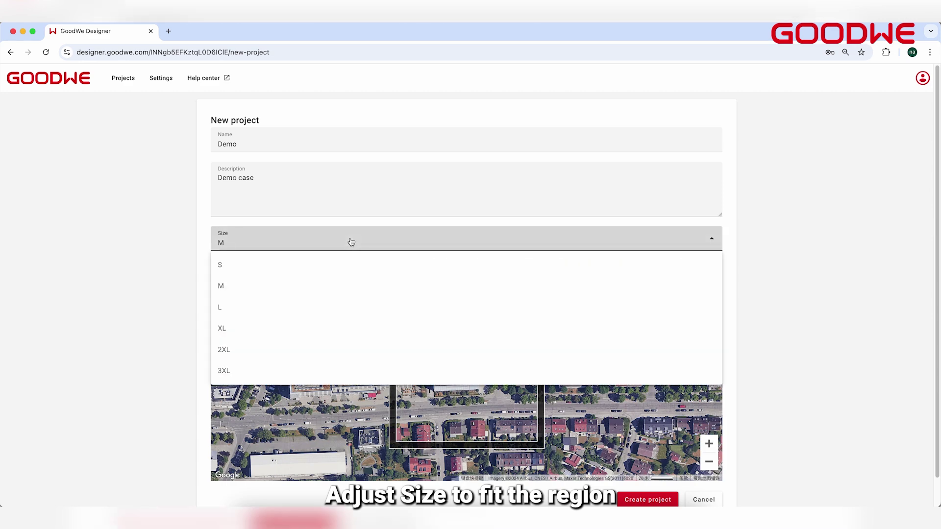
pyautogui.click(301, 264)
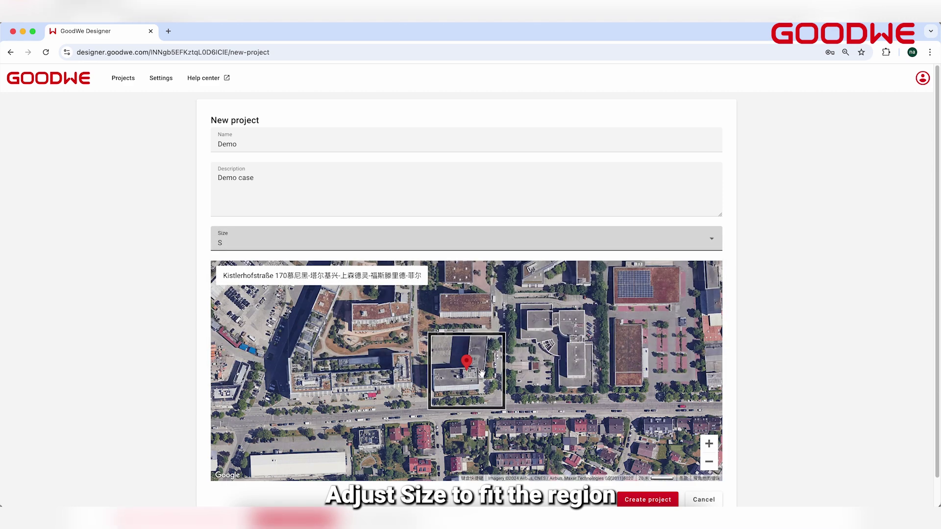
pyautogui.scroll(2, 483, 358)
pyautogui.moveTo(483, 362); pyautogui.dragTo(472, 374)
pyautogui.click(639, 499)
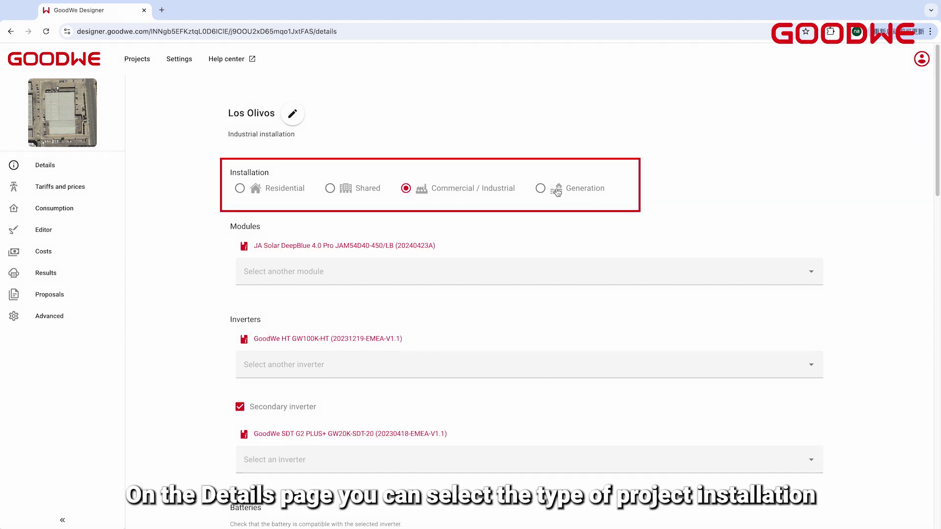
# Step: Check the JA Solar module details and search the module list for 'trina'
pyautogui.click(406, 245)
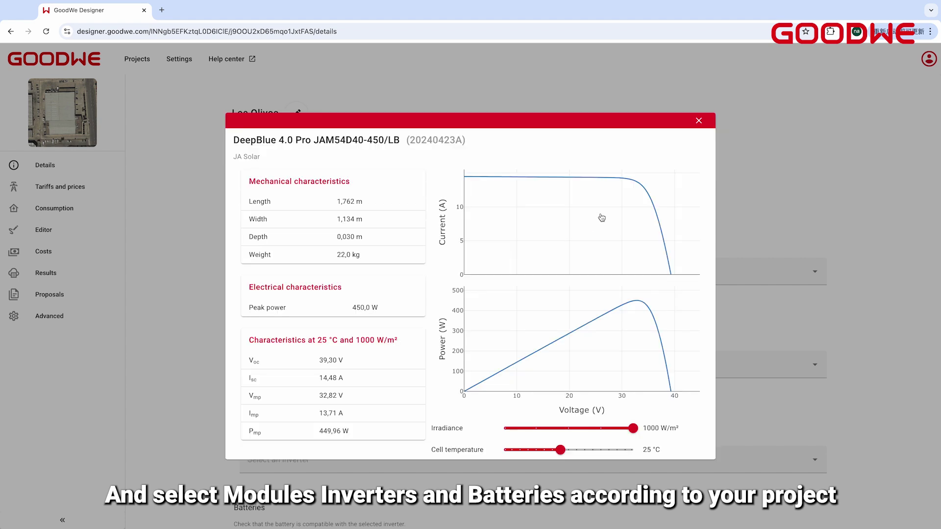
pyautogui.click(705, 122)
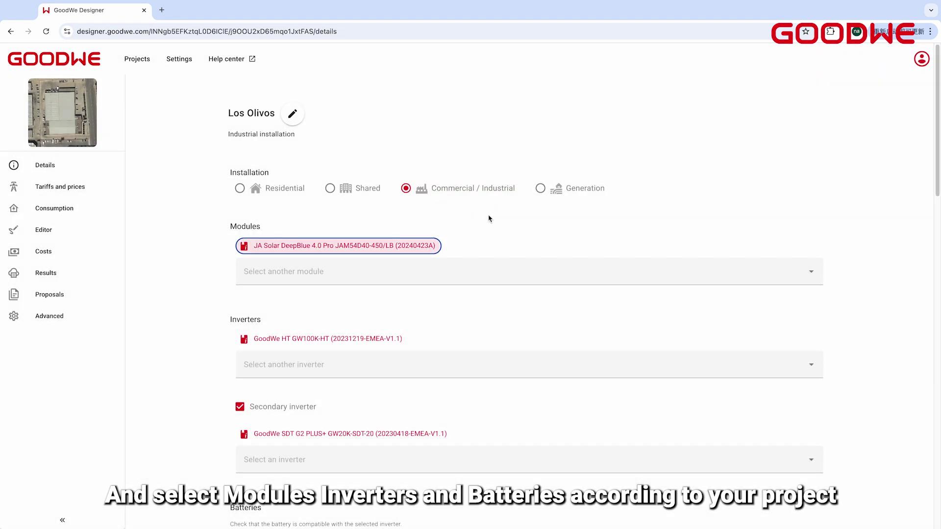
pyautogui.click(314, 272)
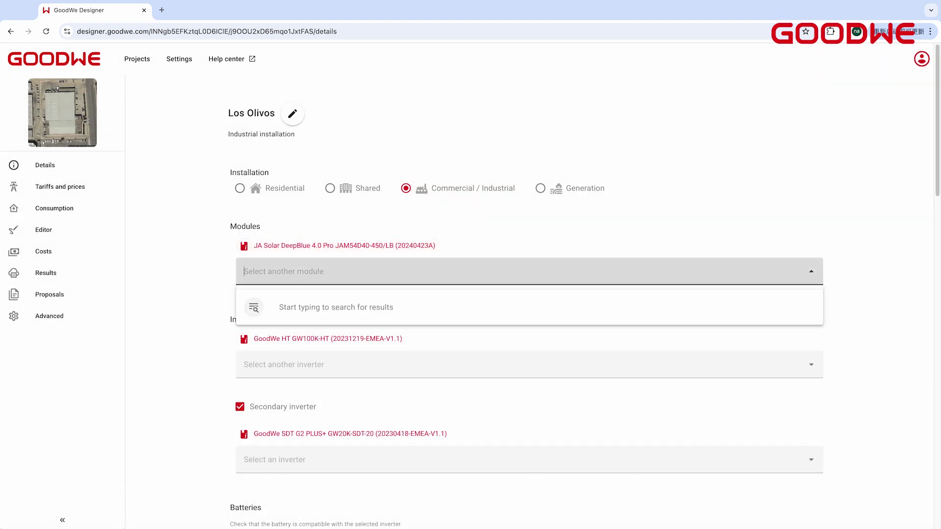
pyautogui.write('trina')
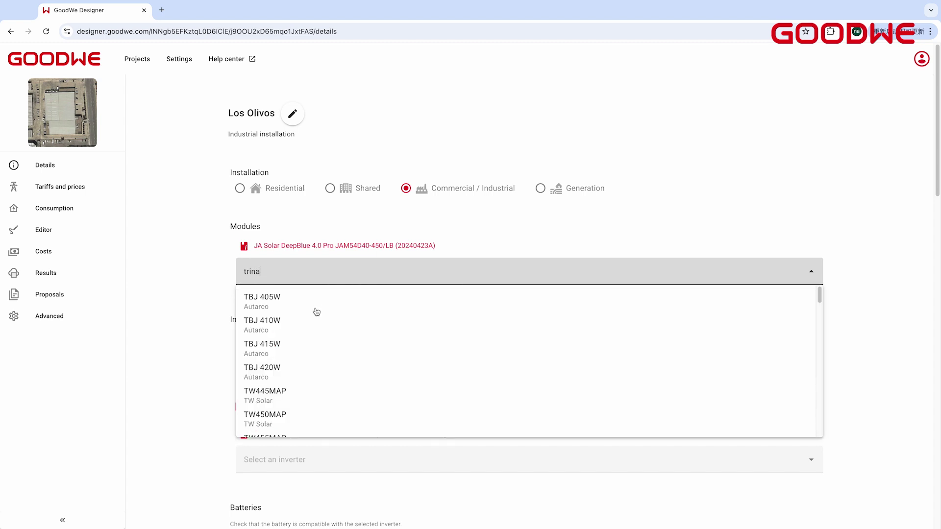
pyautogui.scroll(-1, 328, 347)
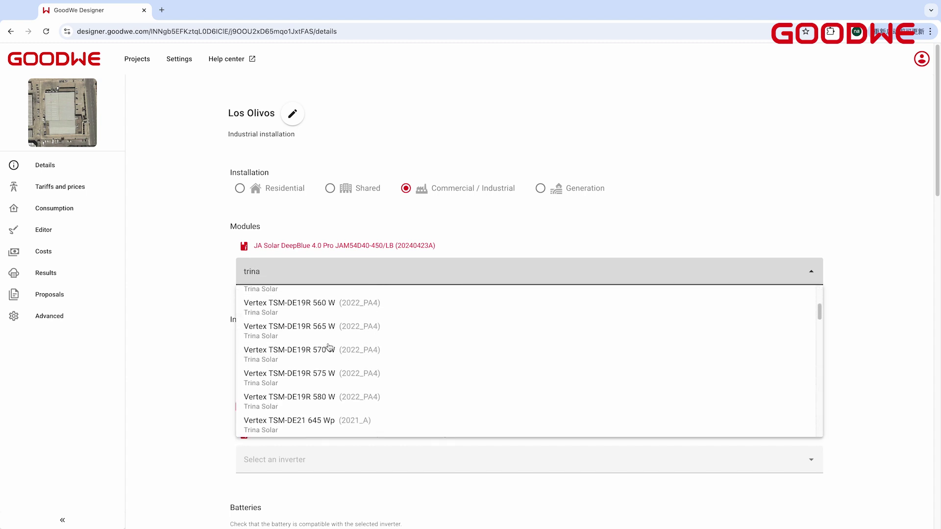
pyautogui.click(176, 339)
# Step: Review the GW100K-HT inverter's full specifications and close them
pyautogui.click(325, 338)
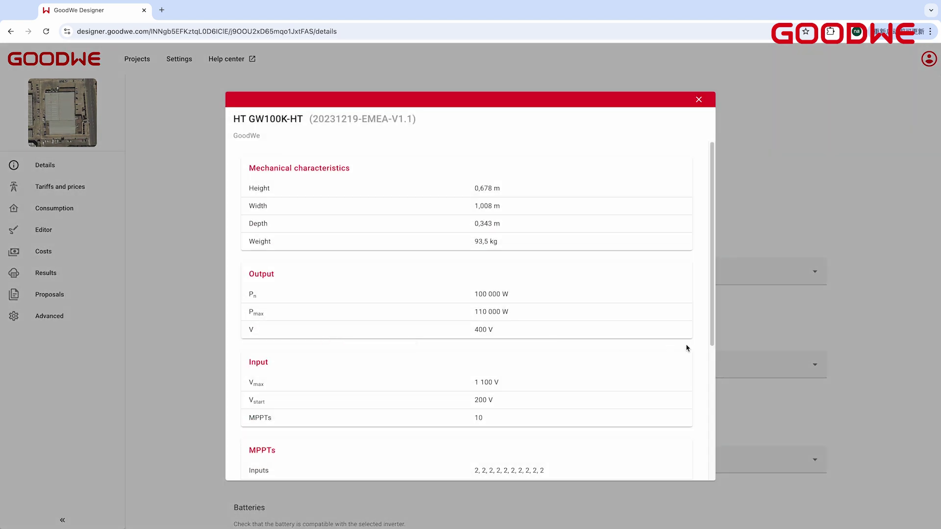
pyautogui.scroll(-5, 692, 349)
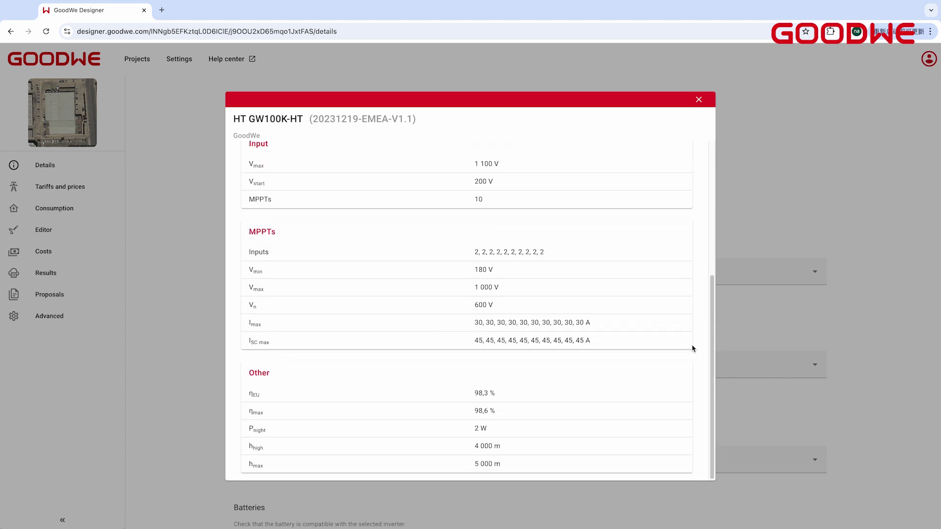
pyautogui.click(699, 101)
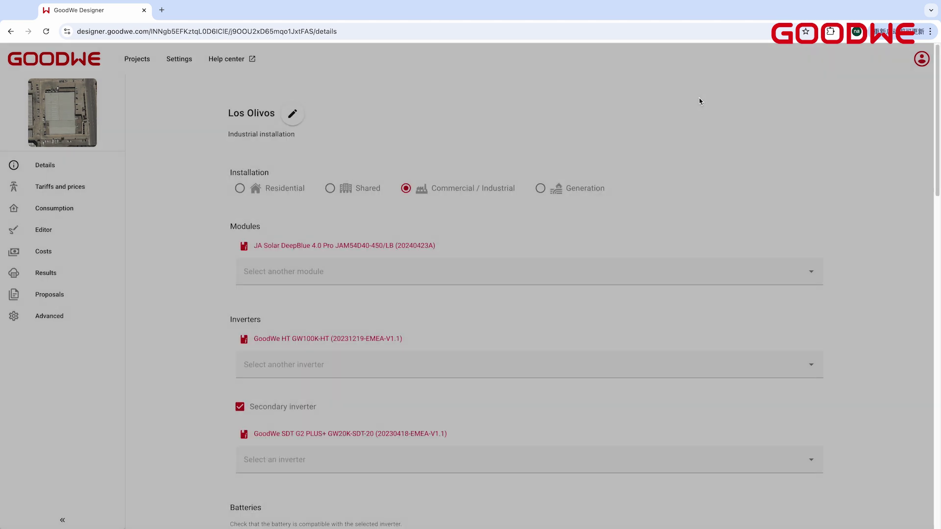
pyautogui.scroll(-3, 651, 221)
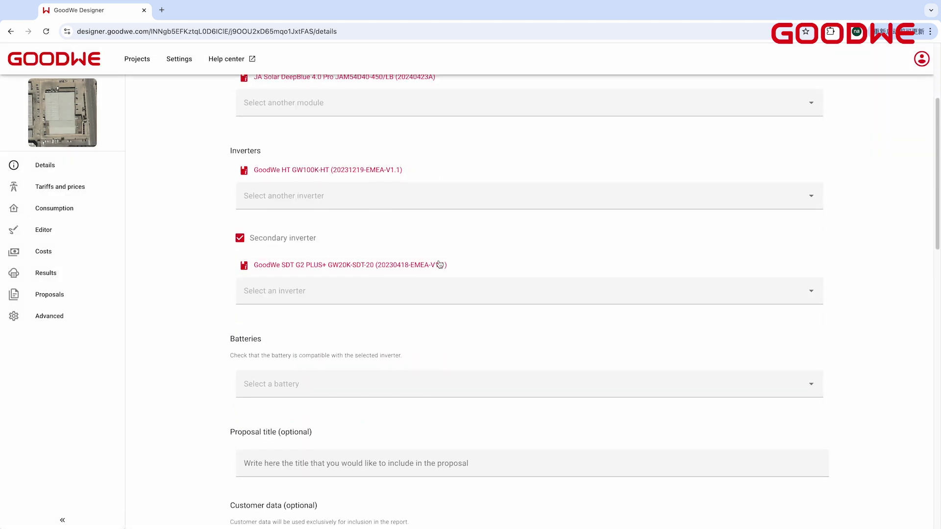
# Step: Review the secondary inverter's specifications and browse the available batteries
pyautogui.click(443, 263)
pyautogui.scroll(-5, 671, 298)
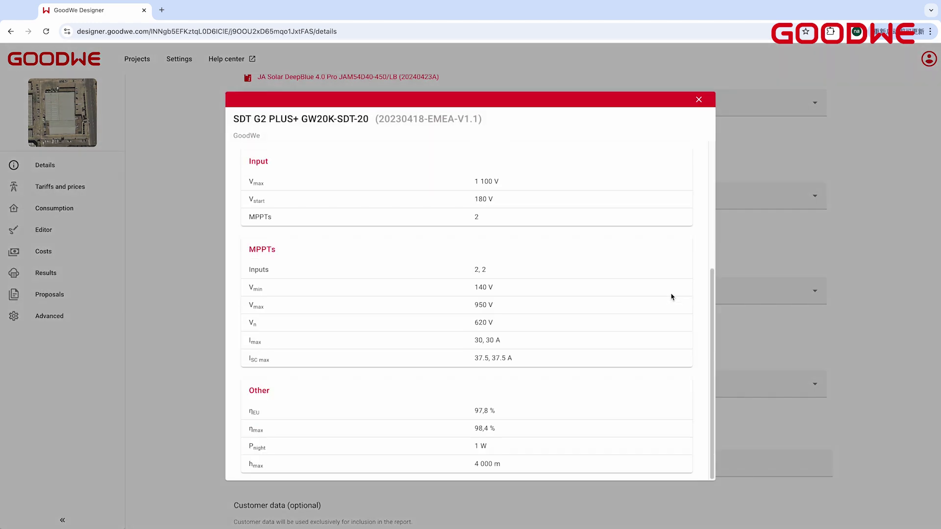
pyautogui.click(699, 100)
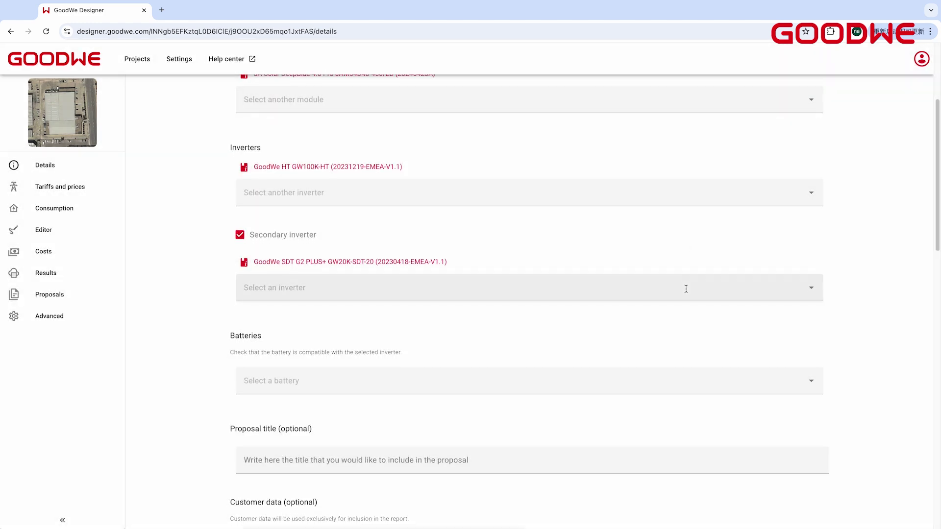
pyautogui.scroll(-2, 681, 294)
pyautogui.click(675, 311)
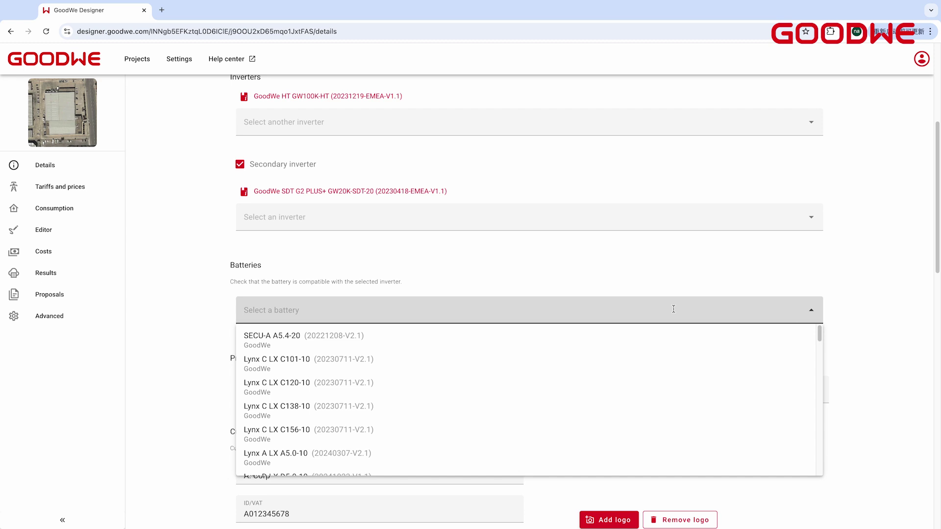
pyautogui.scroll(-3, 653, 412)
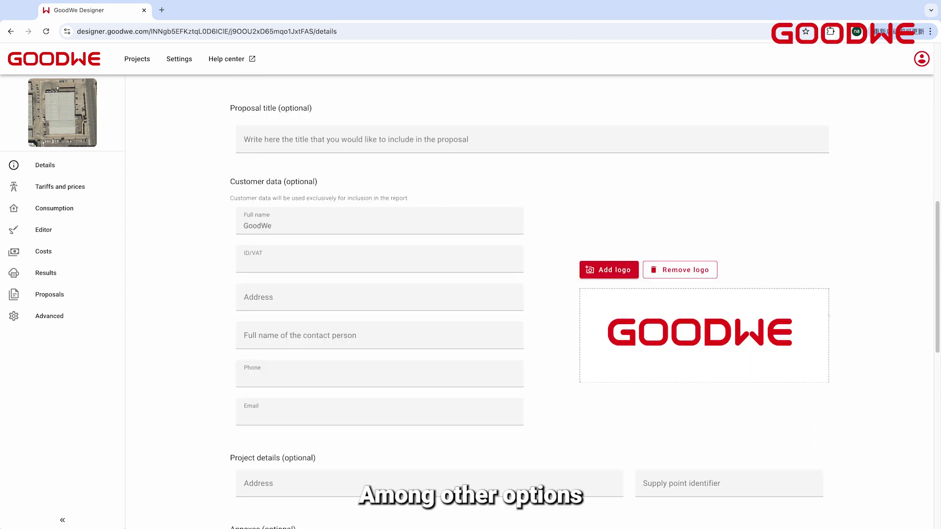
pyautogui.scroll(-6, 809, 320)
# Step: Set ESL as the partner company
pyautogui.click(809, 320)
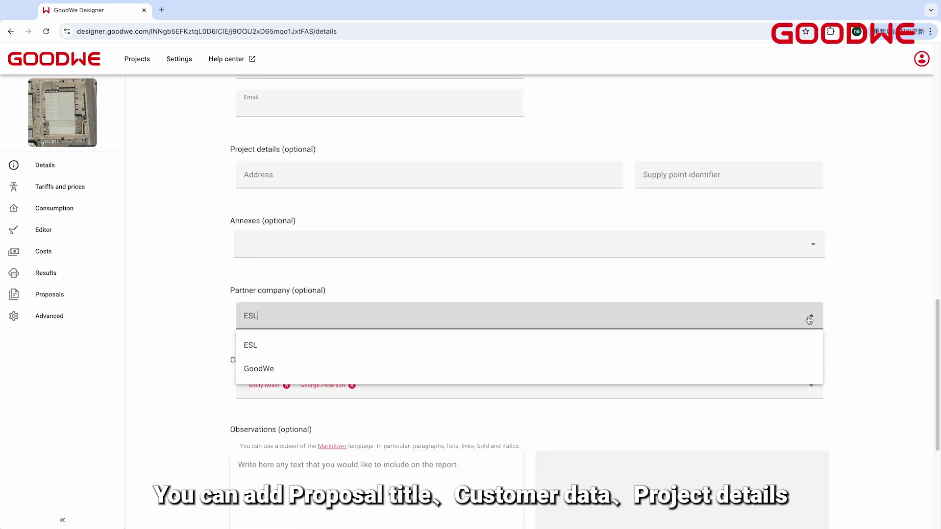
pyautogui.click(836, 321)
pyautogui.scroll(-2, 871, 320)
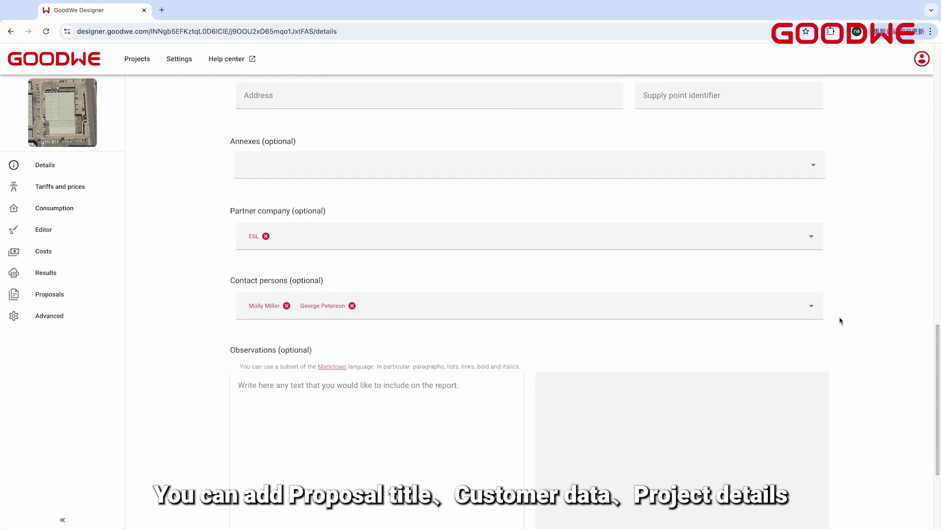
pyautogui.scroll(-3, 839, 321)
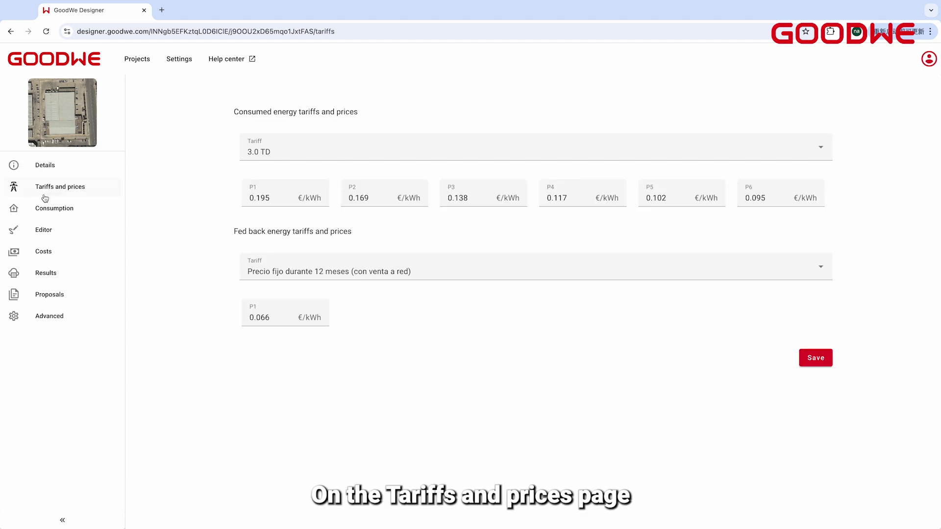
# Step: Keep tariffs 3.0 TD and 'Precio fijo durante 12 meses (con venta a red)', then save
pyautogui.click(307, 153)
pyautogui.scroll(-1, 339, 223)
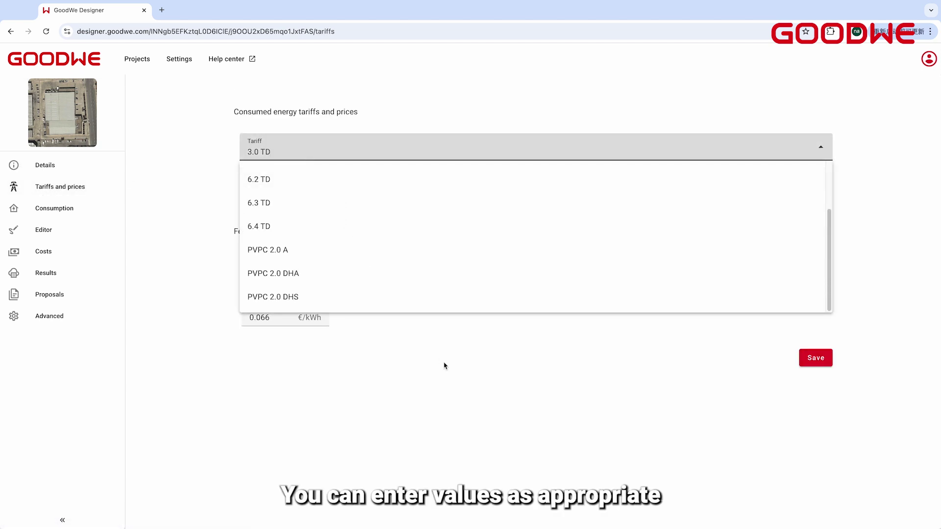
pyautogui.click(444, 366)
pyautogui.click(431, 272)
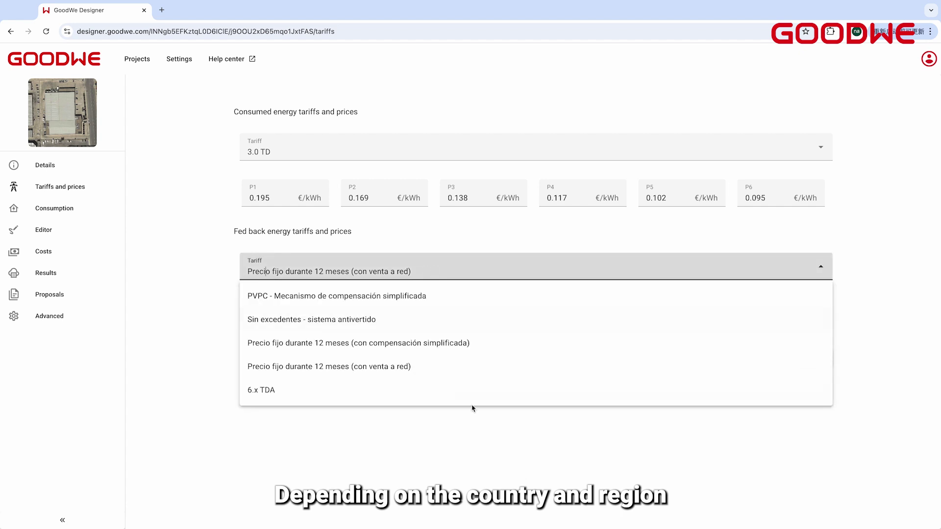
pyautogui.click(445, 418)
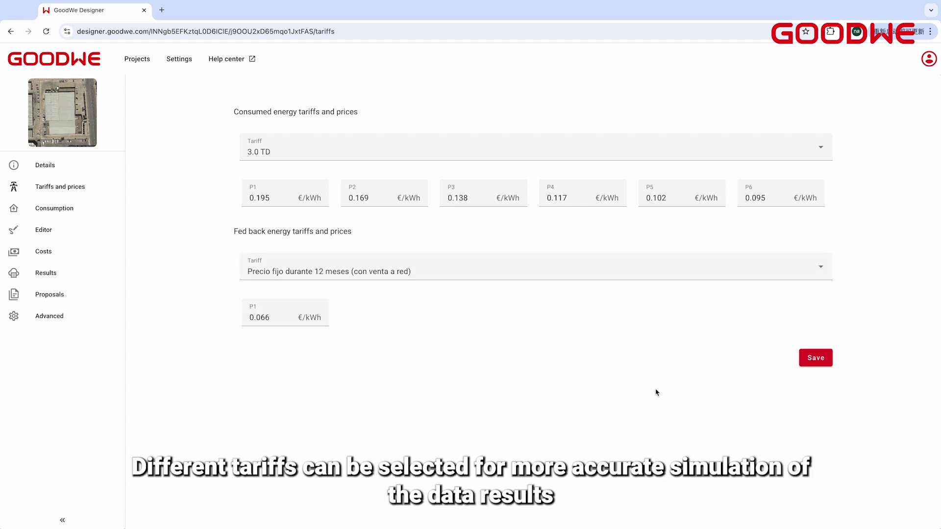
pyautogui.click(803, 362)
# Step: On the Consumption page, try monthly by tranche entry, then switch to the consumption.csv file
pyautogui.click(72, 210)
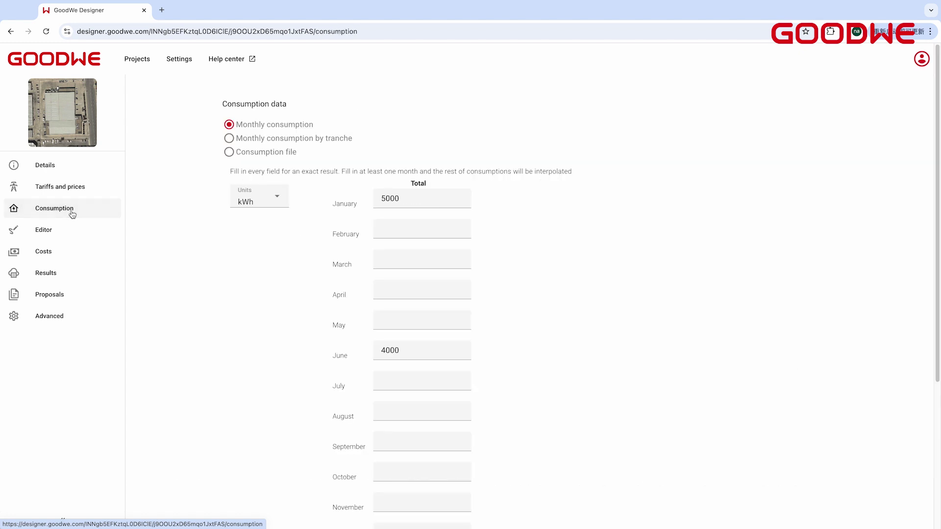
pyautogui.scroll(-3, 507, 284)
pyautogui.scroll(-6, 504, 283)
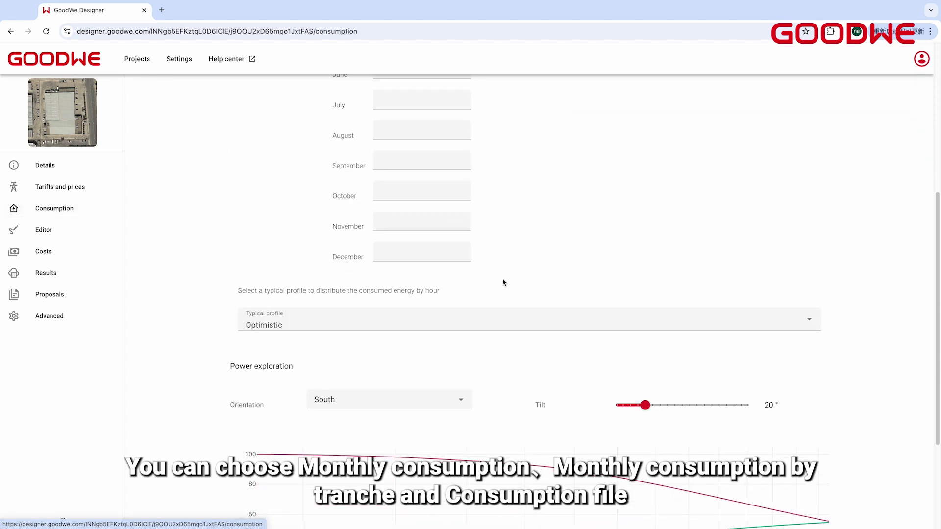
pyautogui.scroll(9, 503, 282)
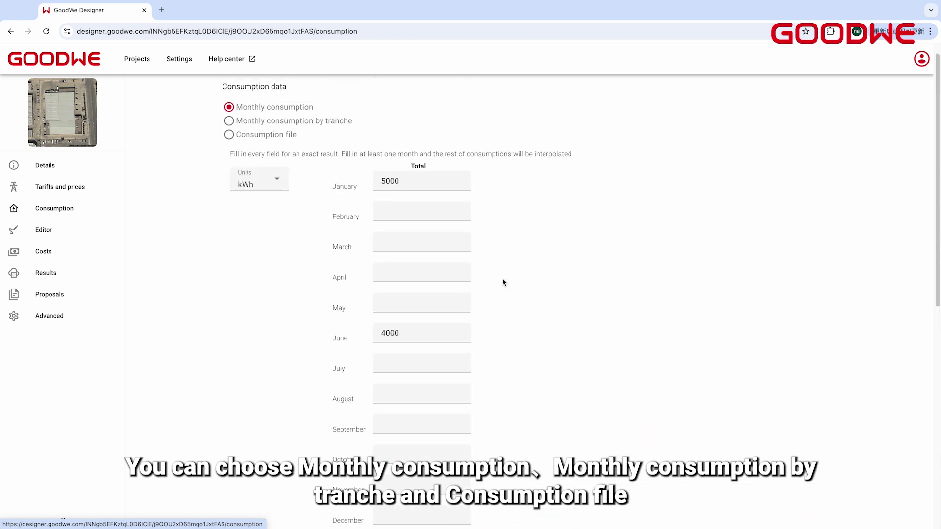
pyautogui.click(233, 139)
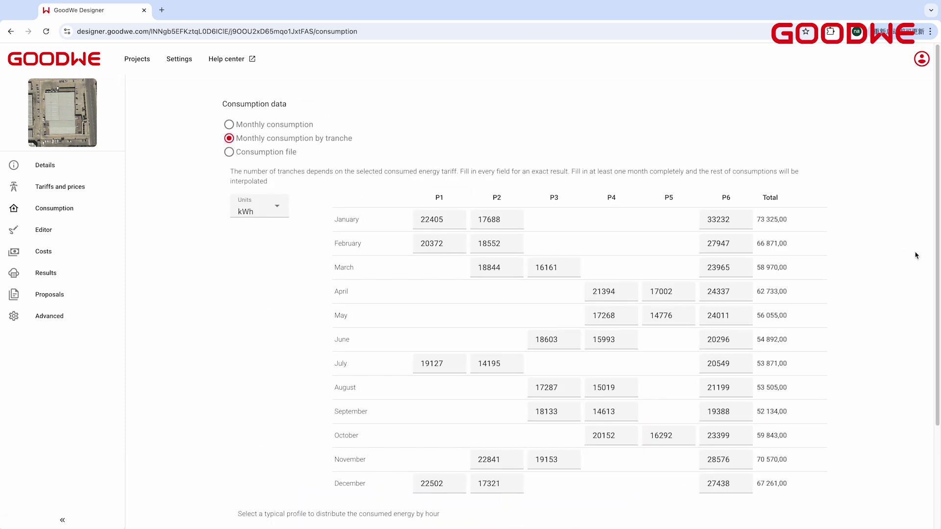
pyautogui.scroll(-3, 915, 255)
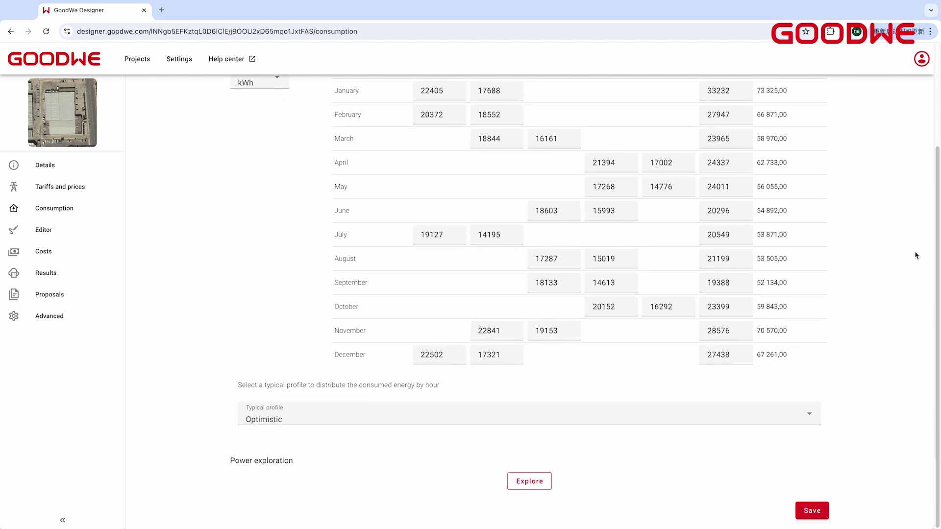
pyautogui.scroll(3, 915, 255)
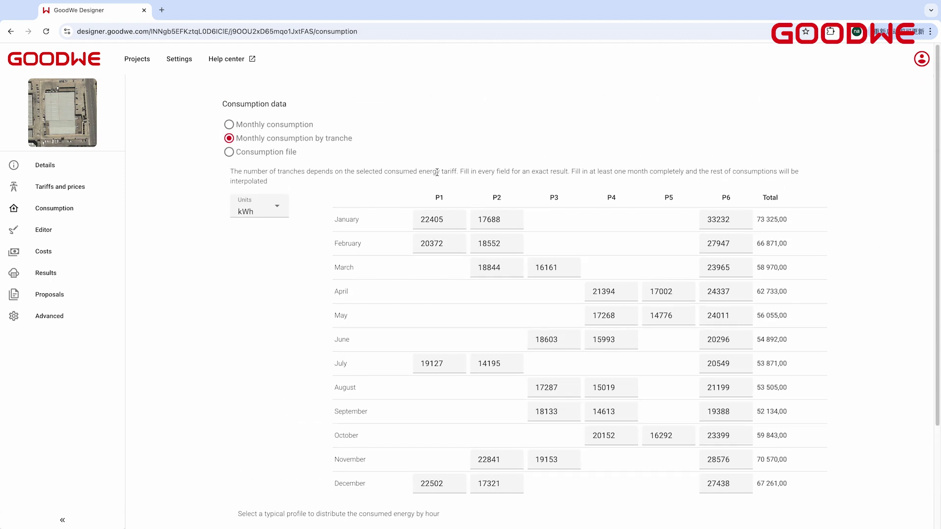
pyautogui.click(230, 153)
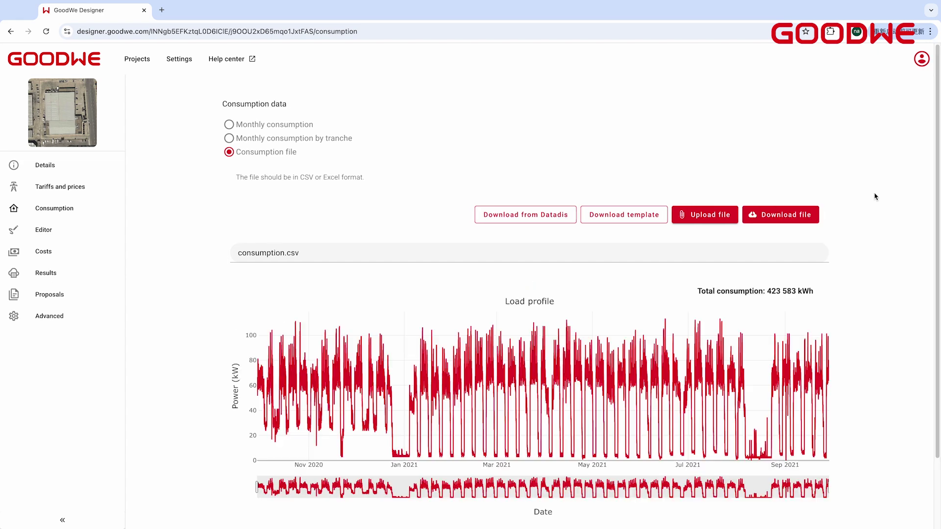
# Step: Run power exploration, review the exploitation/coverage chart, and save the consumption data
pyautogui.scroll(-2, 876, 197)
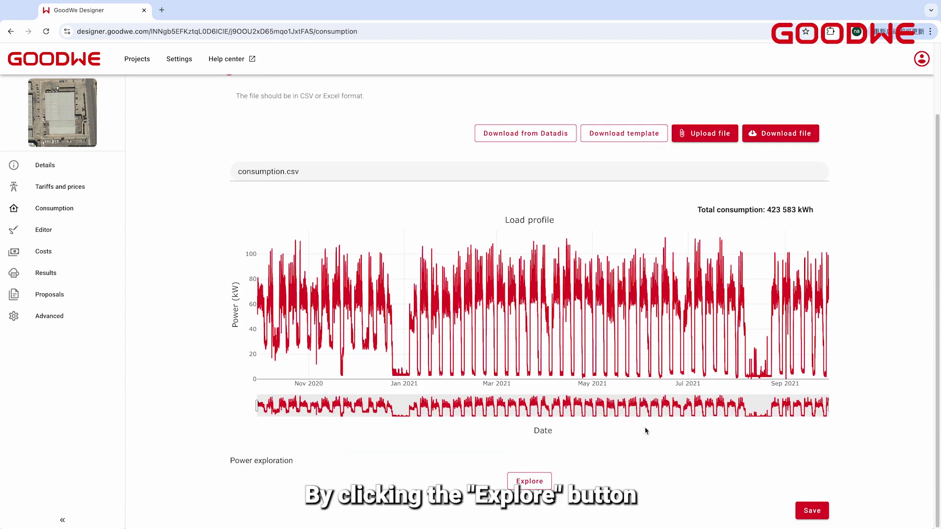
pyautogui.click(539, 481)
pyautogui.scroll(-2, 881, 355)
pyautogui.scroll(-5, 881, 355)
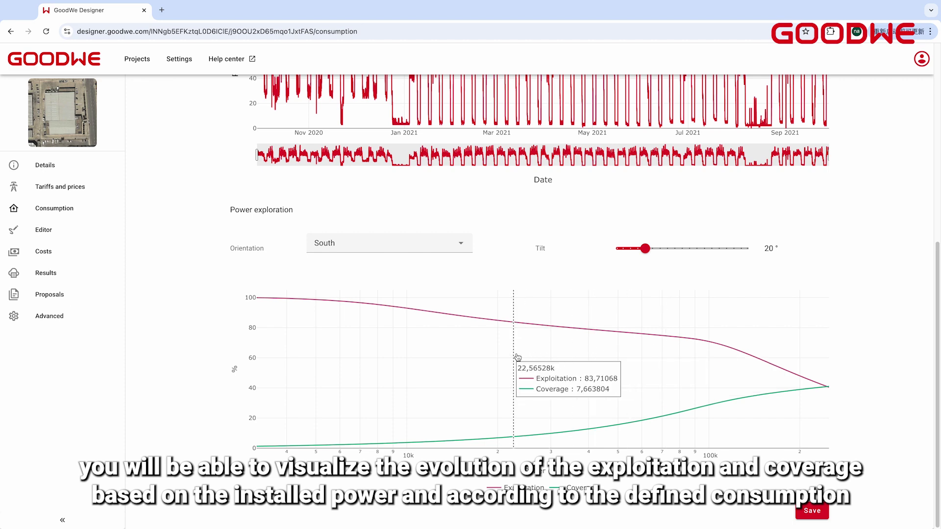
pyautogui.click(809, 511)
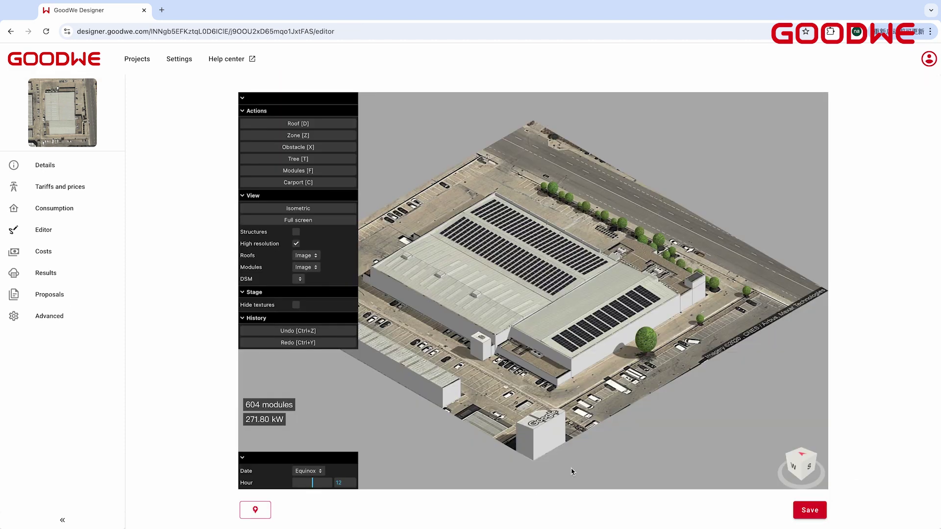
# Step: Make the 3D editor full screen, zoom into the roof arrays, and orbit to an oblique view
pyautogui.click(310, 220)
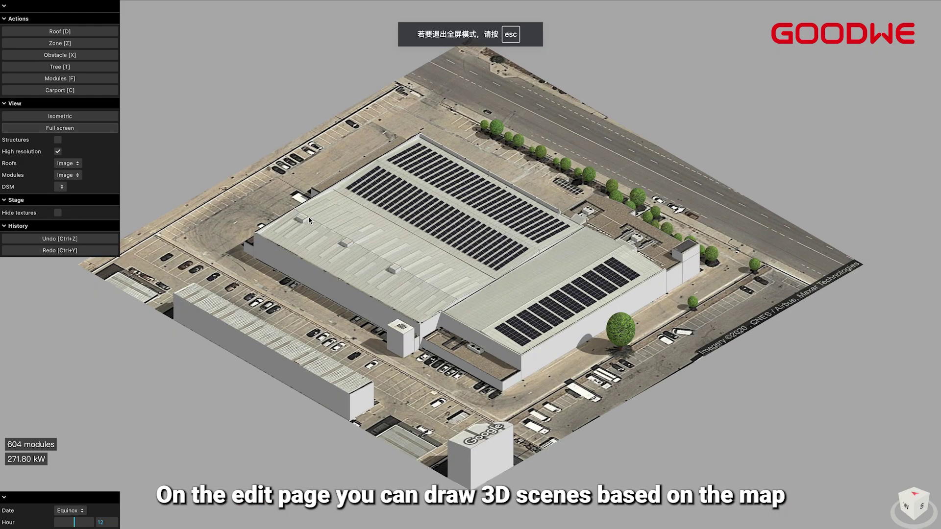
pyautogui.scroll(10, 653, 234)
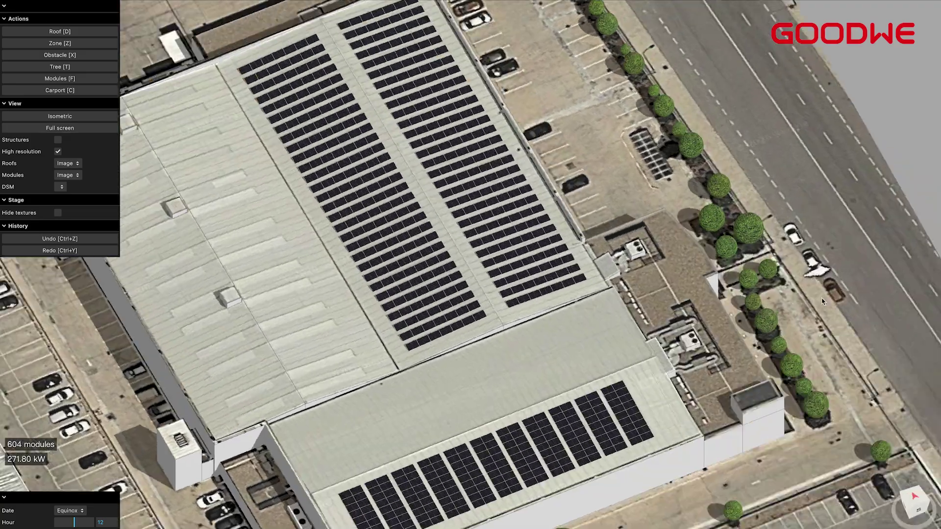
pyautogui.moveTo(823, 301); pyautogui.dragTo(772, 244)
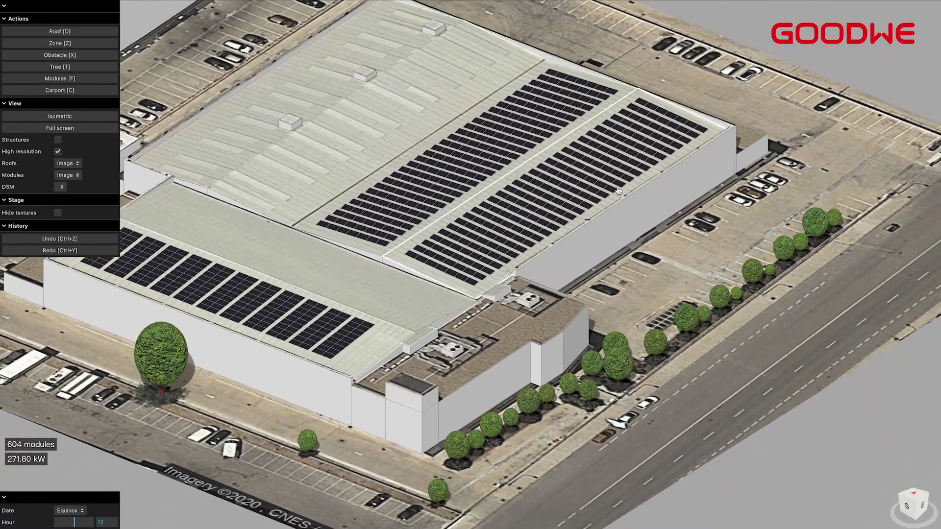
# Step: Switch the upper roof strip to Obstacle, then back to Roof with Modules ticked
pyautogui.click(515, 143)
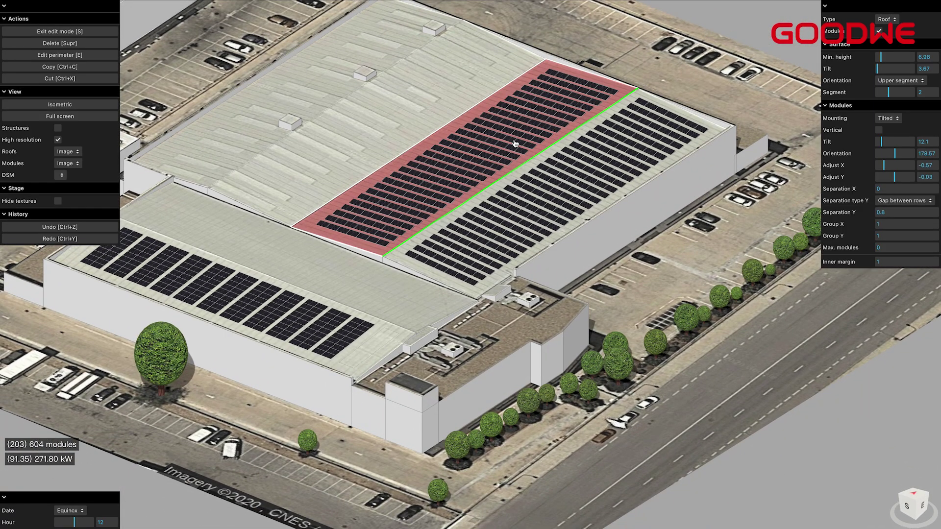
pyautogui.click(886, 19)
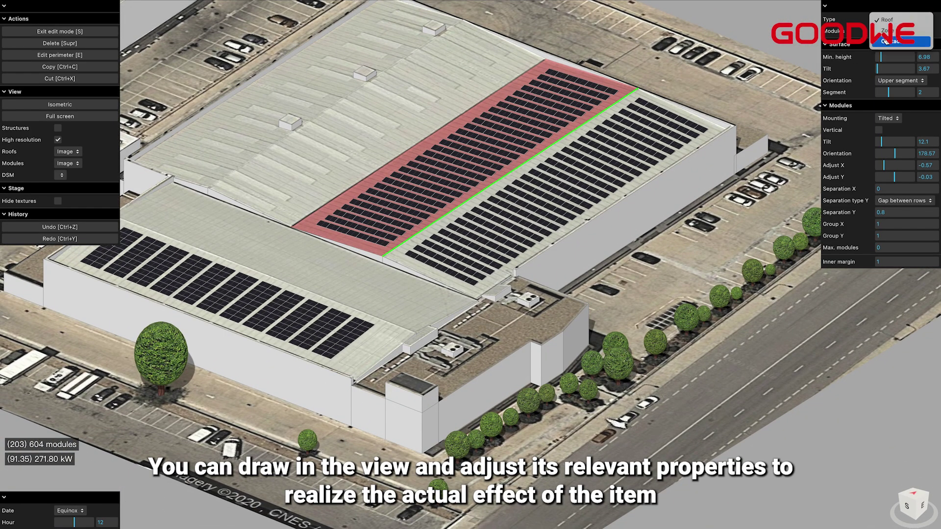
pyautogui.click(885, 41)
pyautogui.click(886, 25)
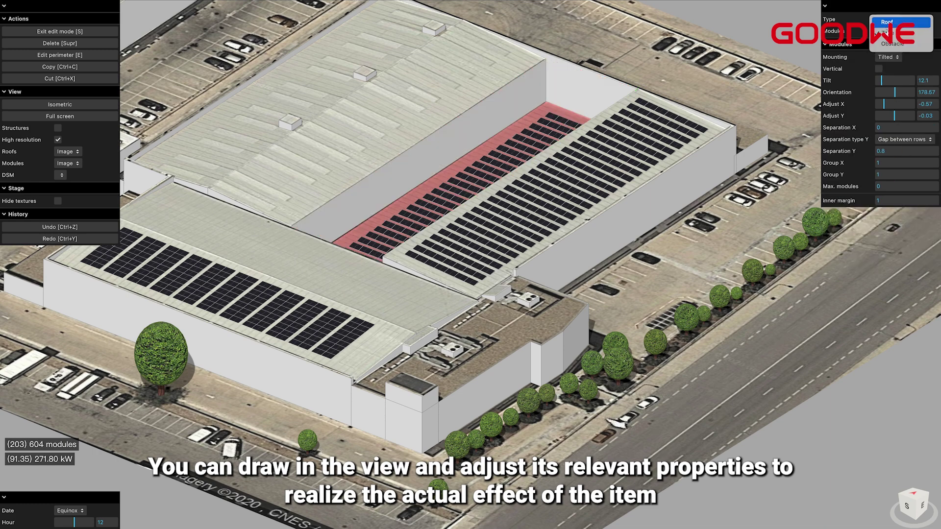
pyautogui.click(887, 43)
pyautogui.click(886, 19)
pyautogui.click(886, 25)
pyautogui.click(879, 31)
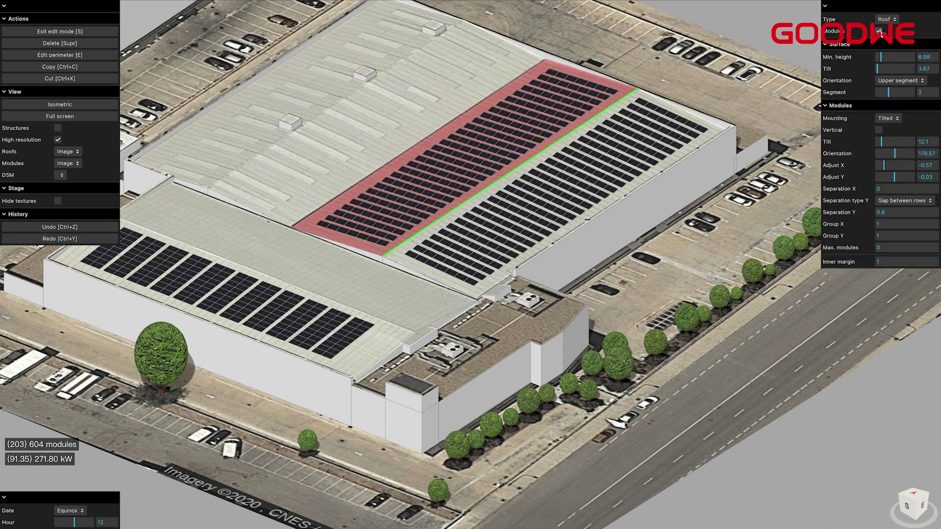
# Step: Try the Min. height and Segment sliders, then set the roof strip's module tilt to 4.3
pyautogui.moveTo(880, 56); pyautogui.dragTo(877, 72)
pyautogui.moveTo(890, 94)
pyautogui.mouseDown()
pyautogui.moveTo(912, 93)
pyautogui.moveTo(888, 93)
pyautogui.mouseUp()
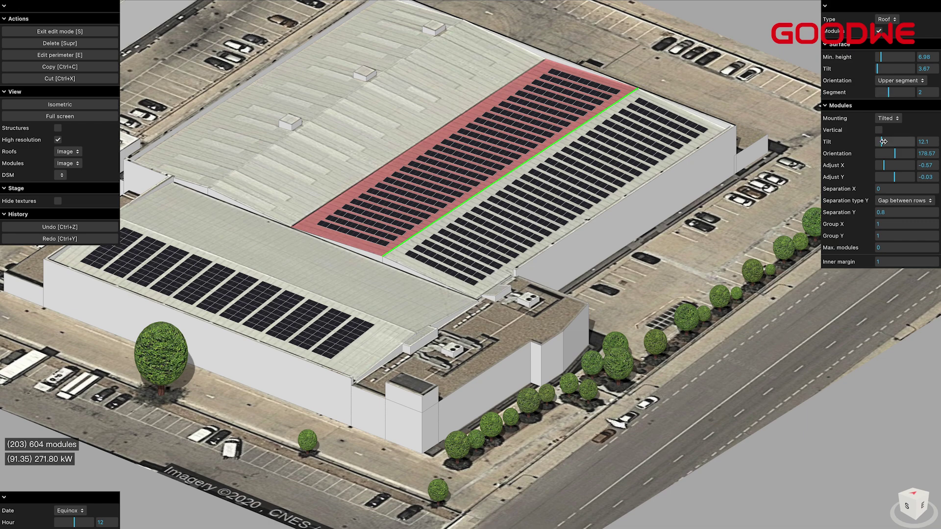
pyautogui.scroll(5, 444, 105)
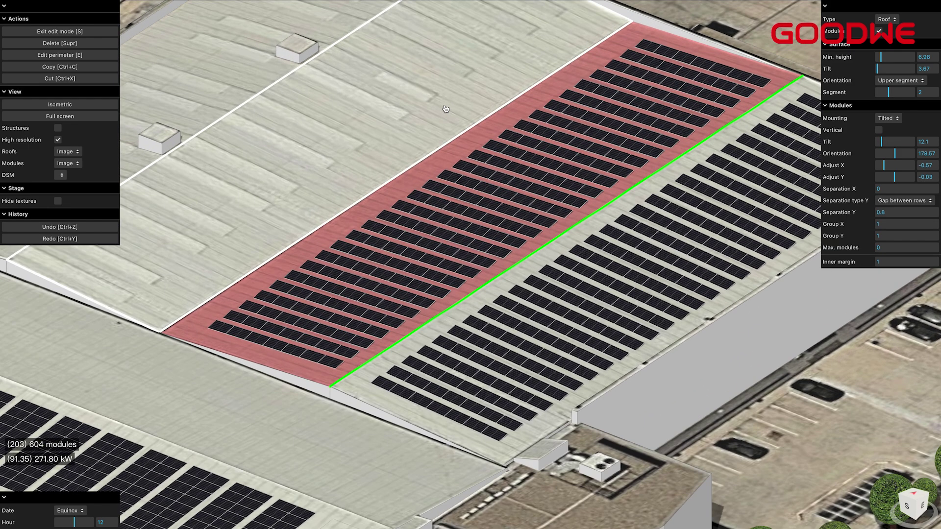
pyautogui.moveTo(881, 141); pyautogui.dragTo(885, 169)
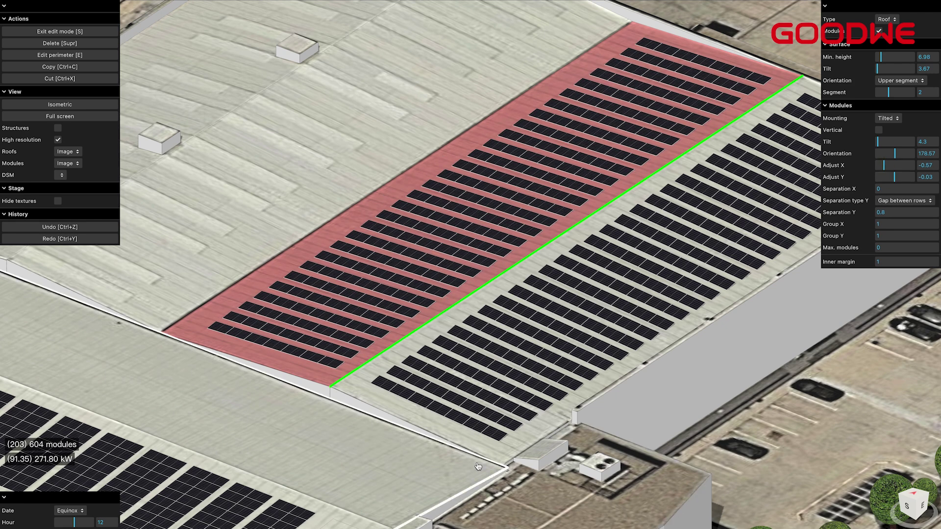
pyautogui.scroll(-10, 477, 465)
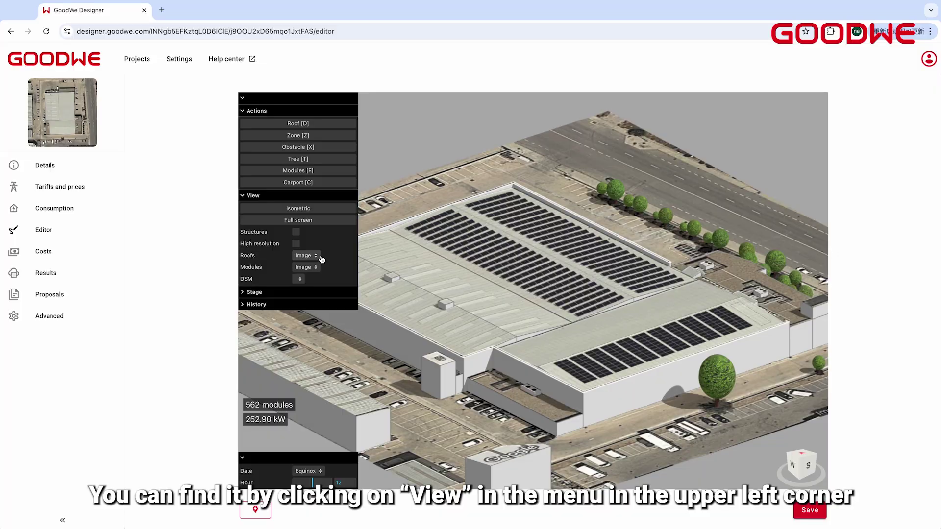
# Step: Show roofs as an Insolation map and modules by Solar access
pyautogui.click(306, 256)
pyautogui.click(307, 268)
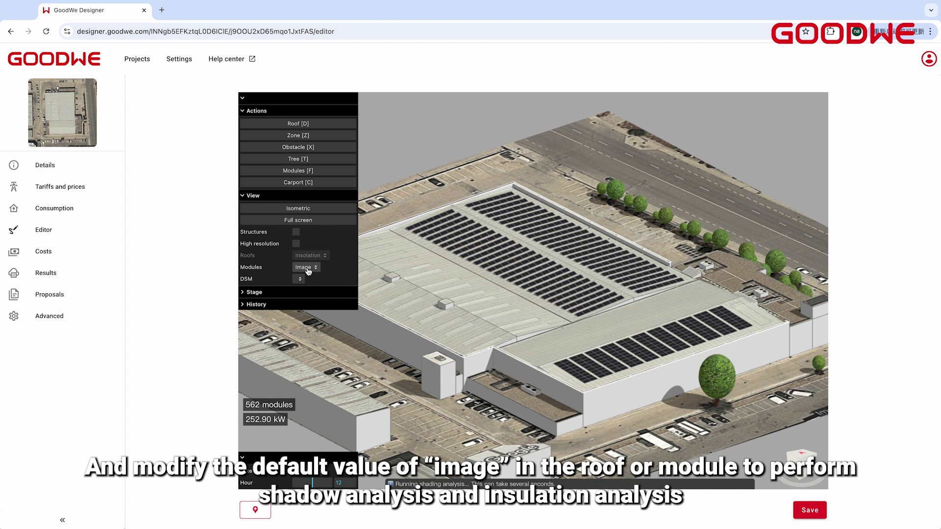
pyautogui.click(307, 272)
pyautogui.click(312, 289)
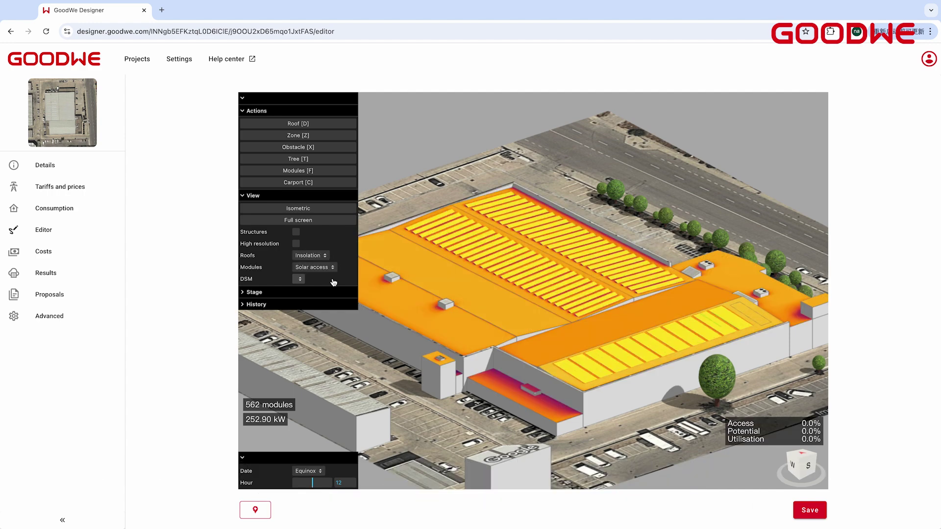
# Step: Swap the display: roofs by Solar access and modules by Insolation
pyautogui.click(315, 256)
pyautogui.click(315, 267)
pyautogui.click(316, 273)
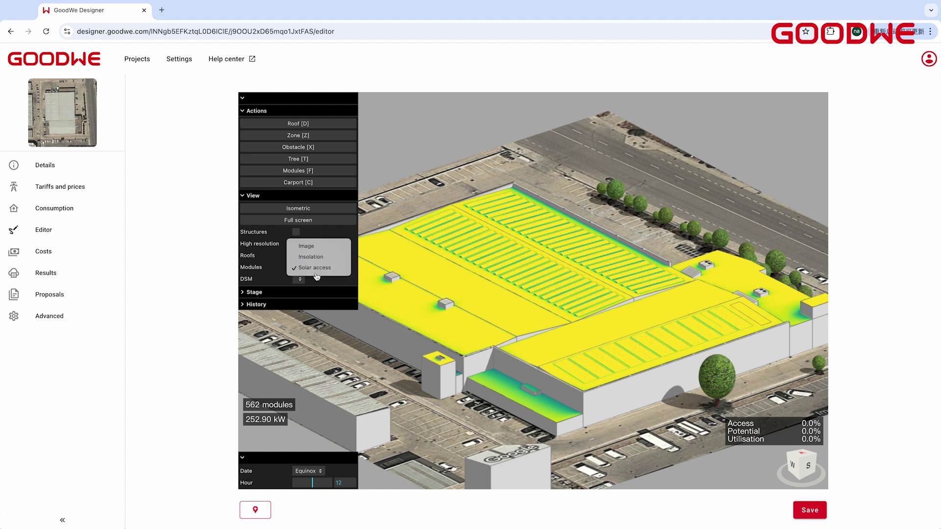
pyautogui.click(317, 261)
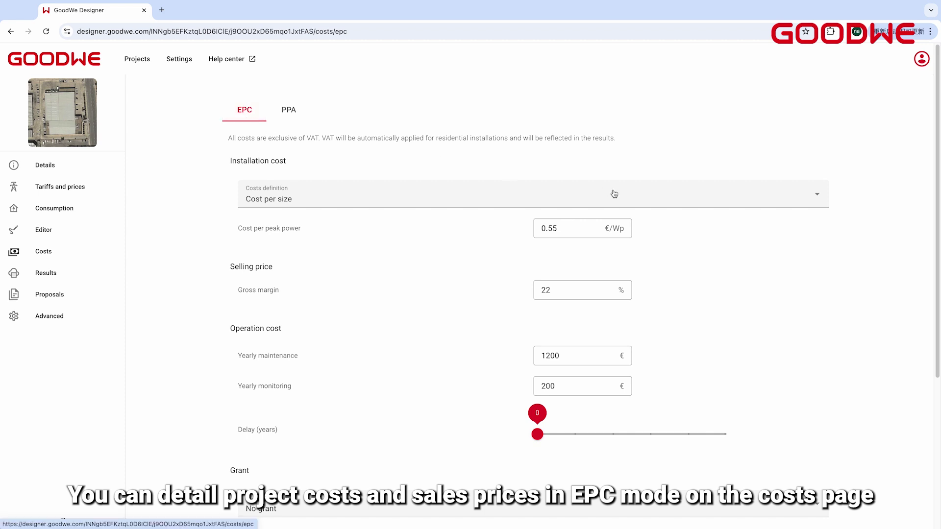
# Step: Review EPC costs, keeping Cost per size, No grant and interest-rate financing unchanged
pyautogui.click(780, 199)
pyautogui.click(778, 200)
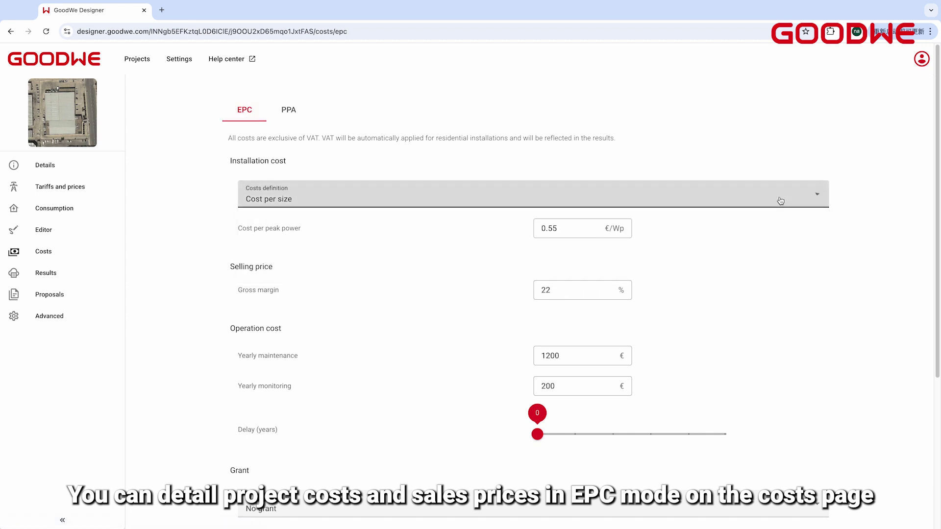
pyautogui.scroll(-2, 792, 296)
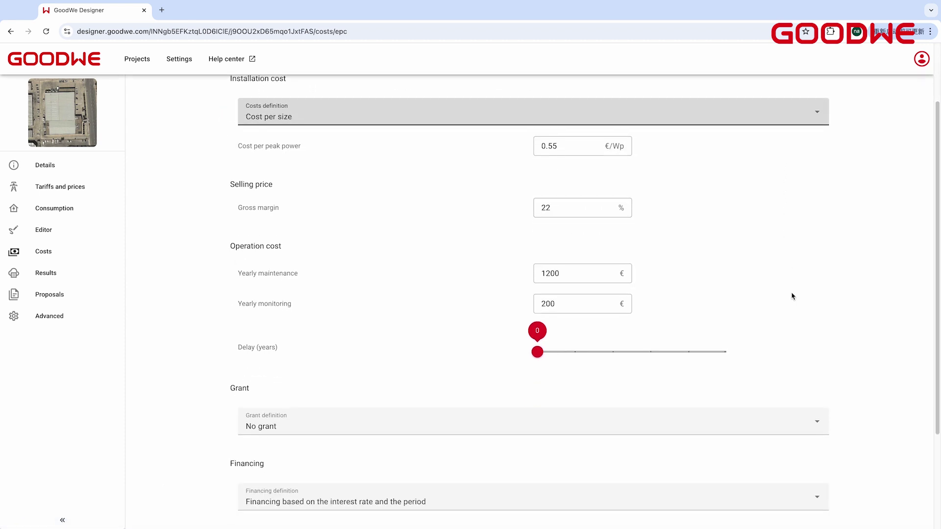
pyautogui.scroll(-2, 793, 296)
pyautogui.click(792, 322)
pyautogui.click(791, 321)
pyautogui.scroll(-1, 784, 284)
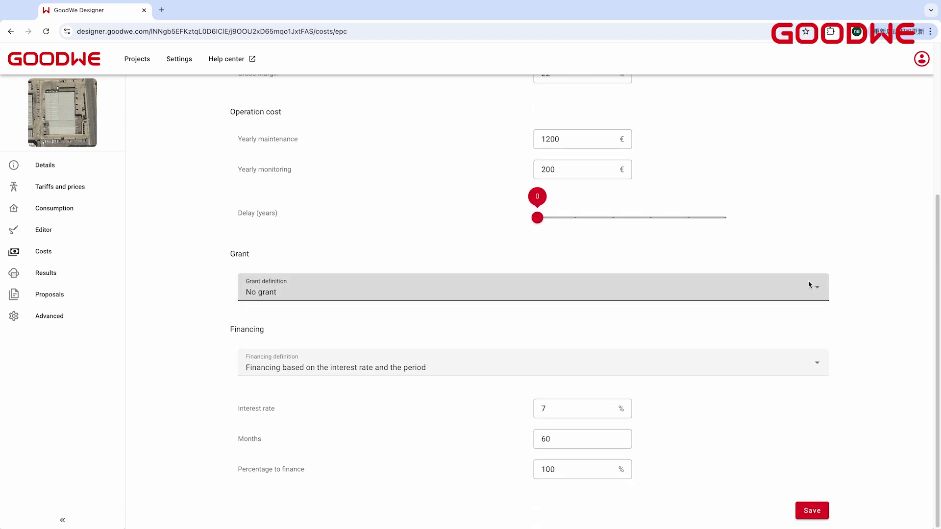
pyautogui.click(795, 369)
pyautogui.click(796, 370)
pyautogui.scroll(5, 817, 269)
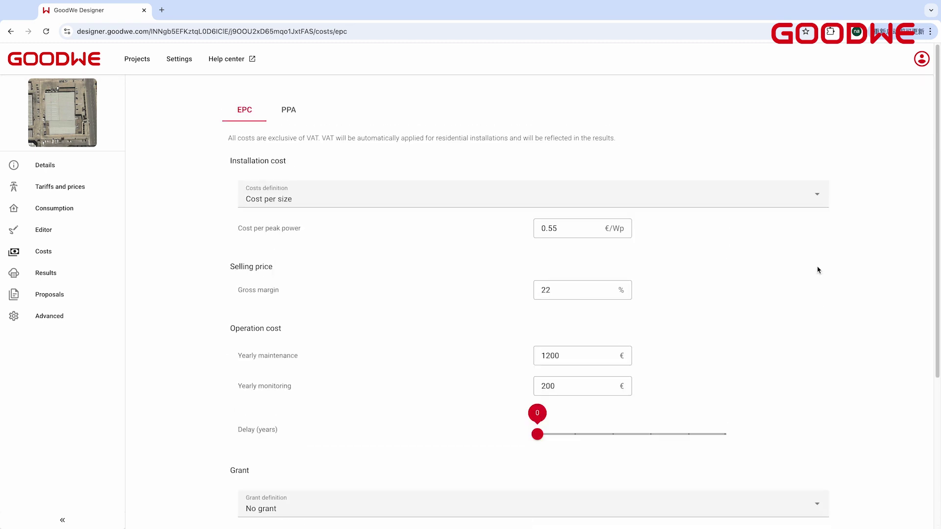
# Step: Open the PPA cost settings and keep PPA based on target IRR
pyautogui.click(299, 117)
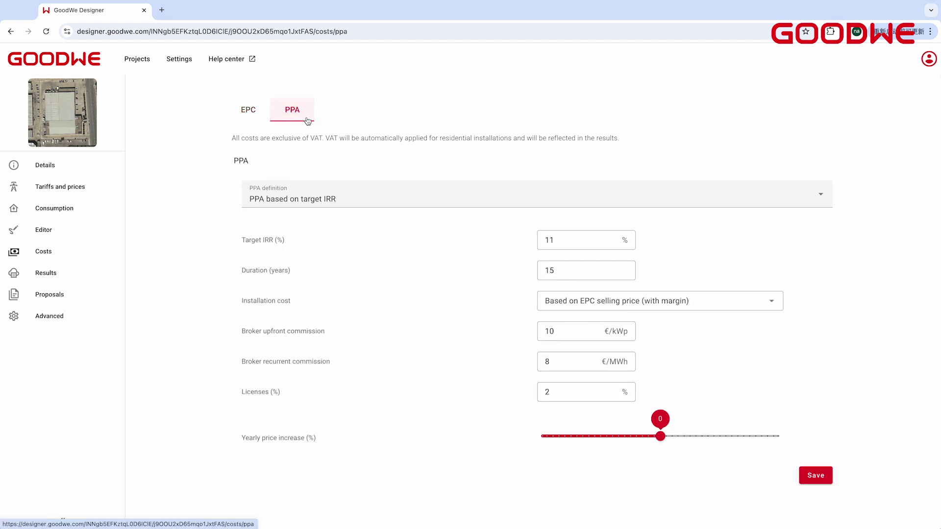
pyautogui.click(644, 203)
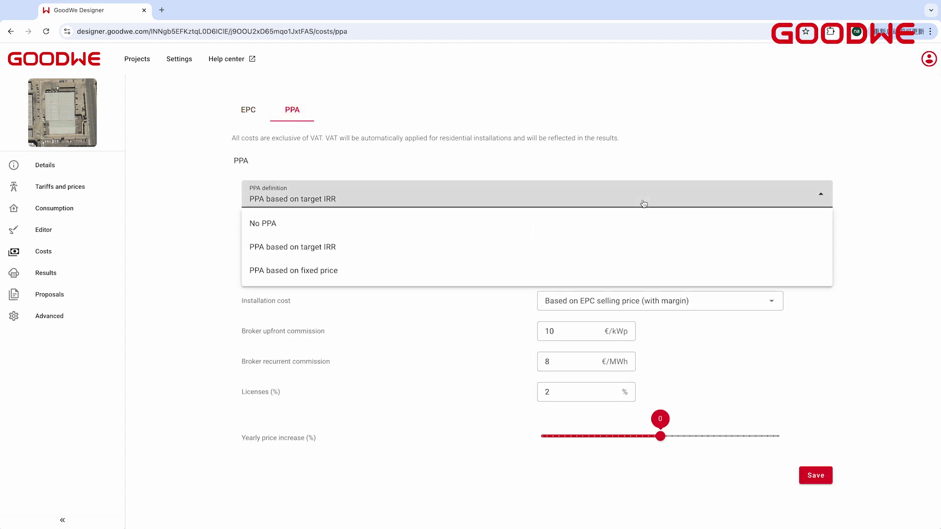
pyautogui.click(644, 204)
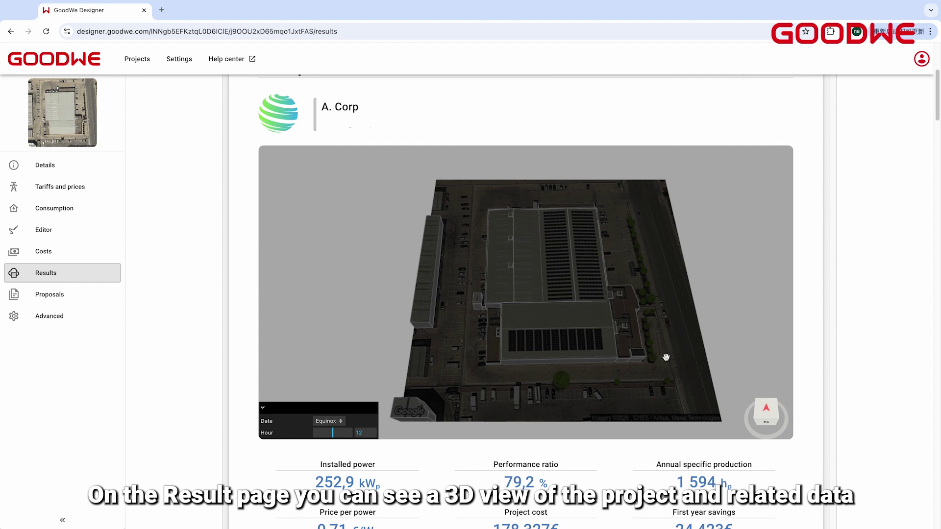
pyautogui.moveTo(534, 294); pyautogui.dragTo(667, 302)
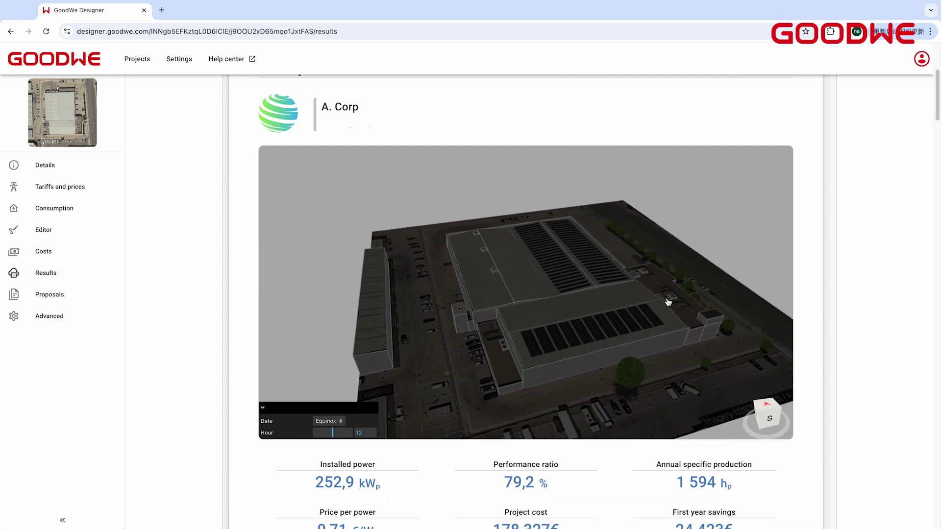
# Step: Set the Results 3D sun to hour 18.2, then scroll down to Savings and profitability
pyautogui.scroll(3, 735, 304)
pyautogui.moveTo(333, 434); pyautogui.dragTo(342, 435)
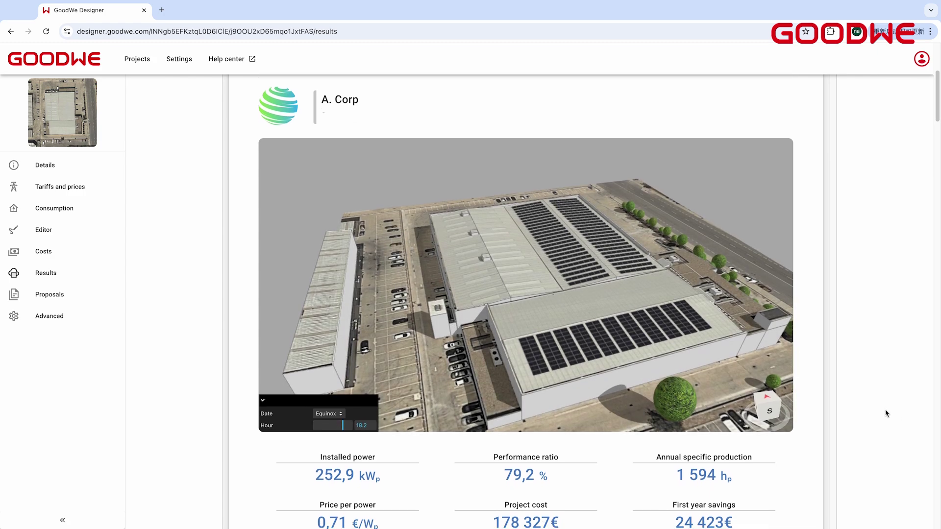
pyautogui.scroll(-5, 886, 414)
pyautogui.scroll(-3, 886, 413)
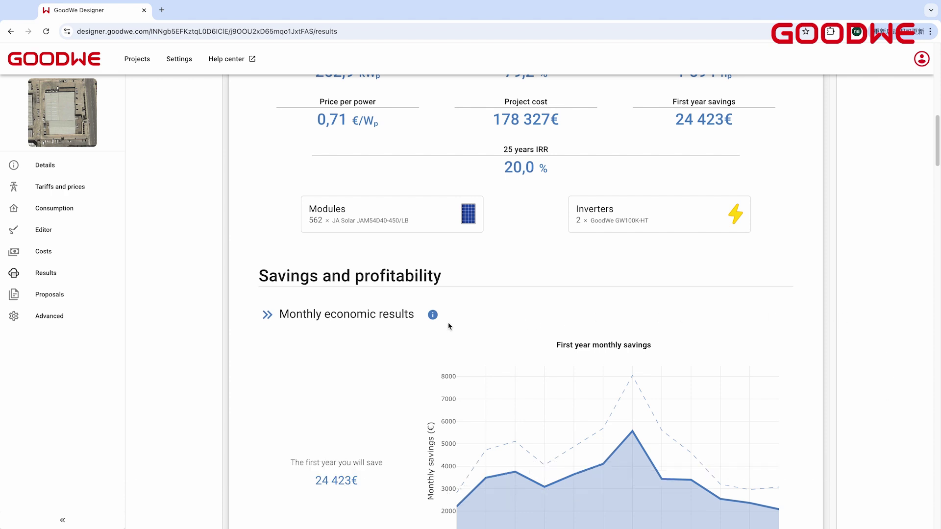
# Step: Open the info notes for Monthly economic results and Overall economic performance
pyautogui.click(432, 314)
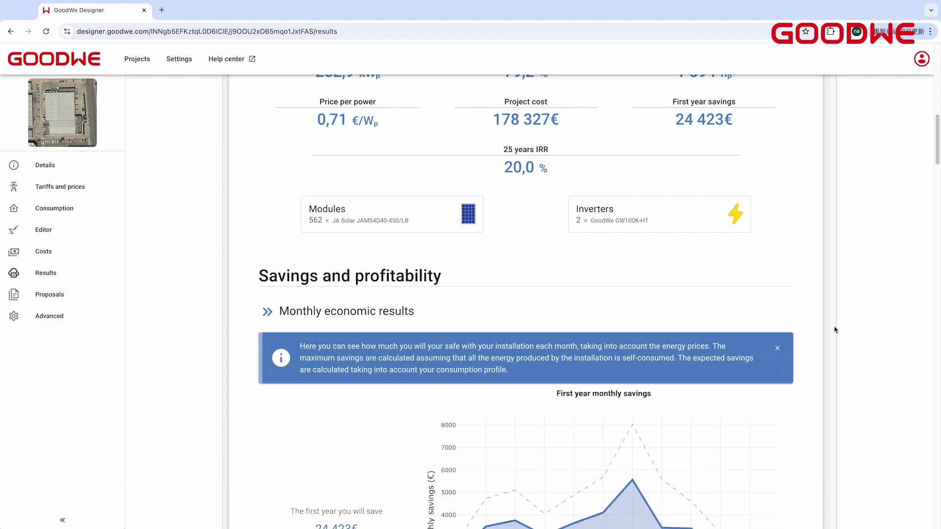
pyautogui.scroll(-3, 835, 330)
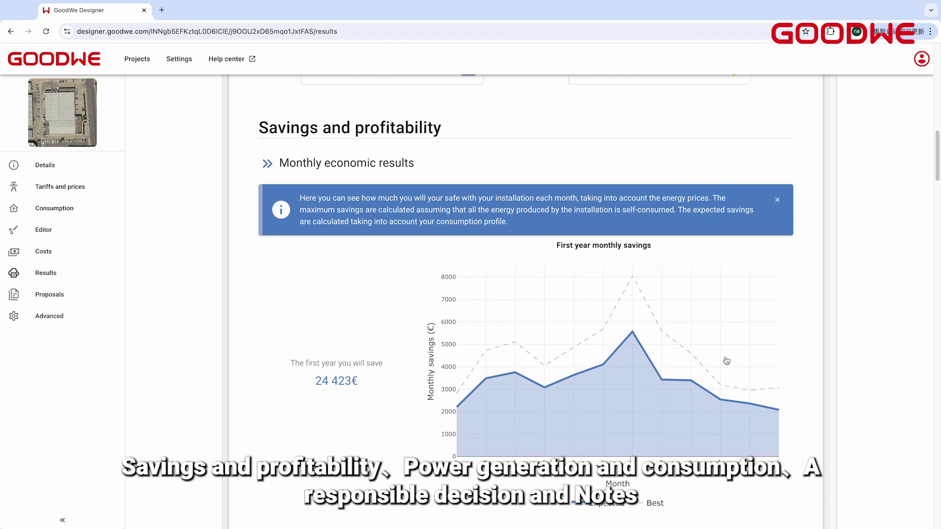
pyautogui.scroll(-6, 841, 360)
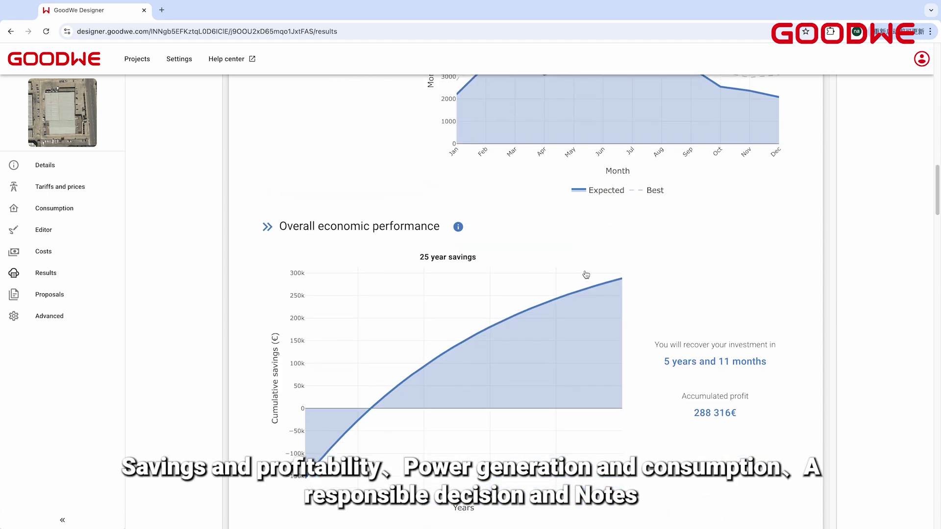
pyautogui.click(458, 224)
pyautogui.moveTo(518, 362)
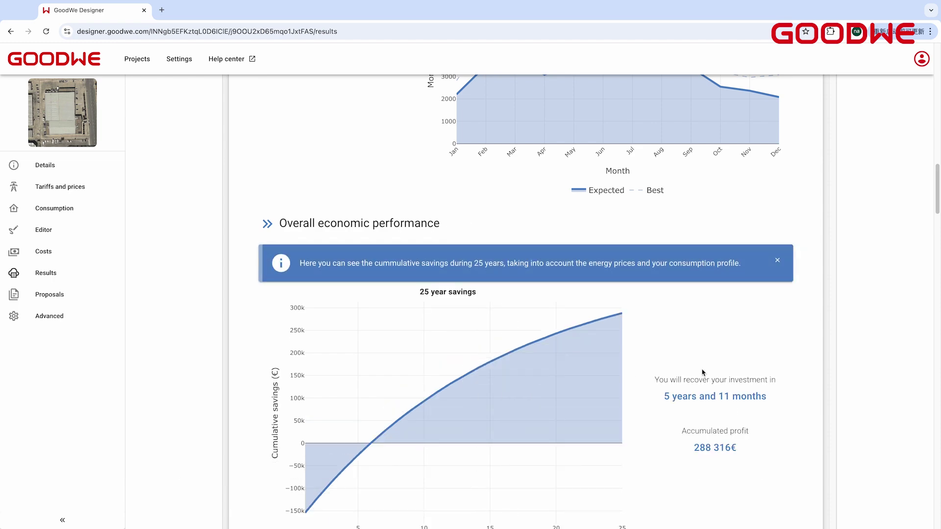
pyautogui.scroll(-10, 833, 372)
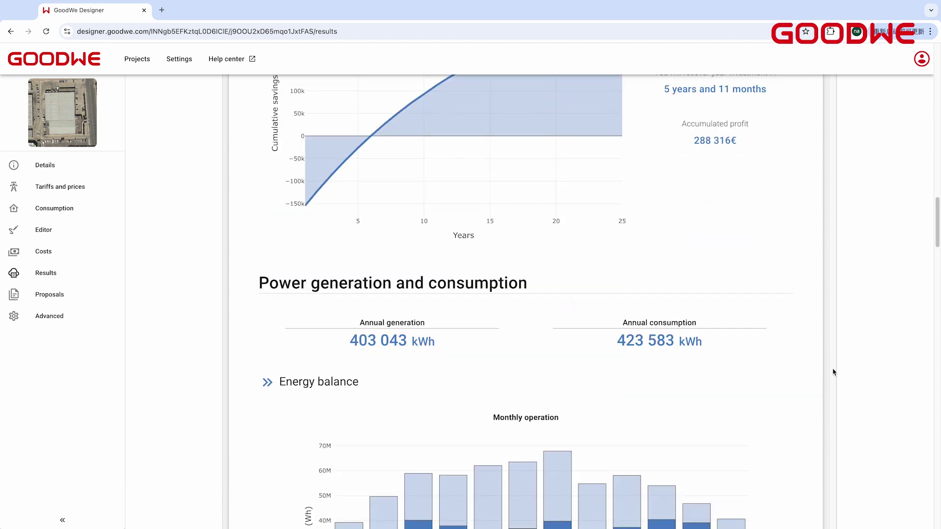
# Step: Hide and re-show Self-consumed energy in the Hourly operation chart, then scroll to Coverage and Exploitation
pyautogui.moveTo(698, 380)
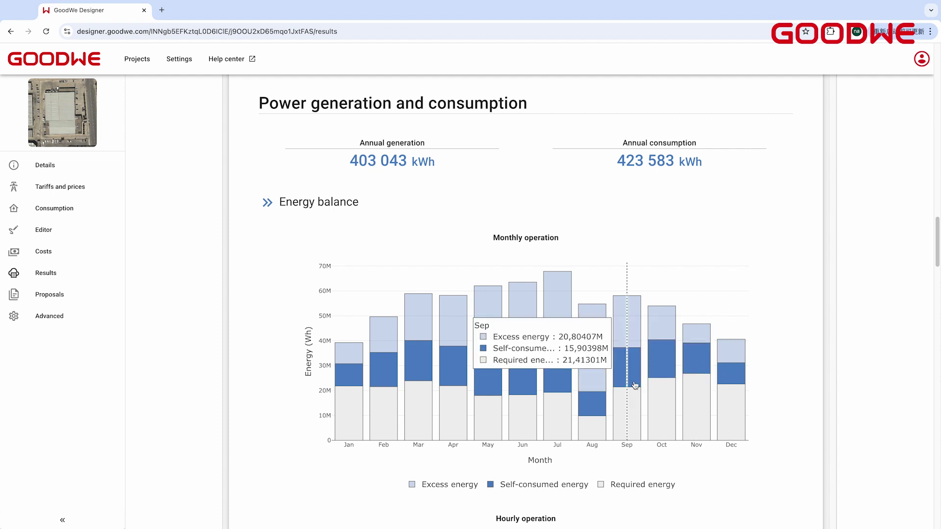
pyautogui.scroll(-3, 851, 377)
pyautogui.scroll(-5, 851, 376)
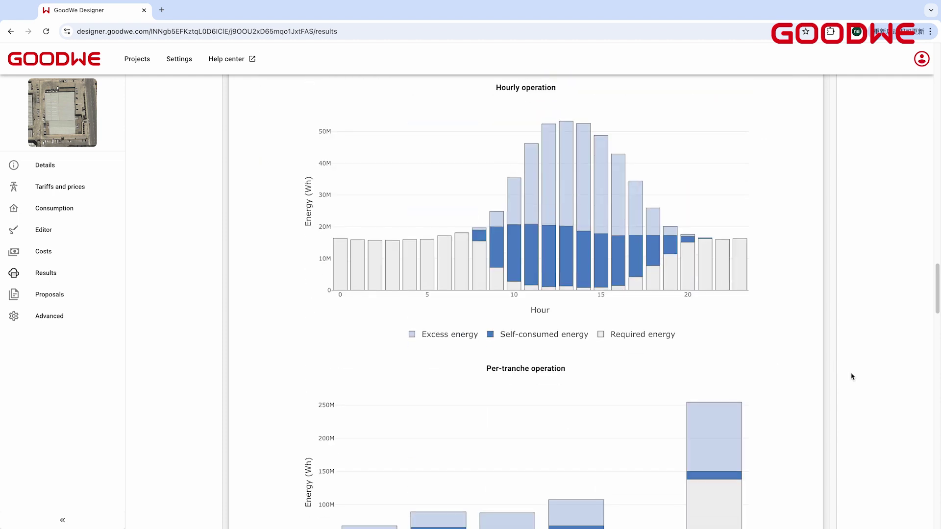
pyautogui.moveTo(608, 258)
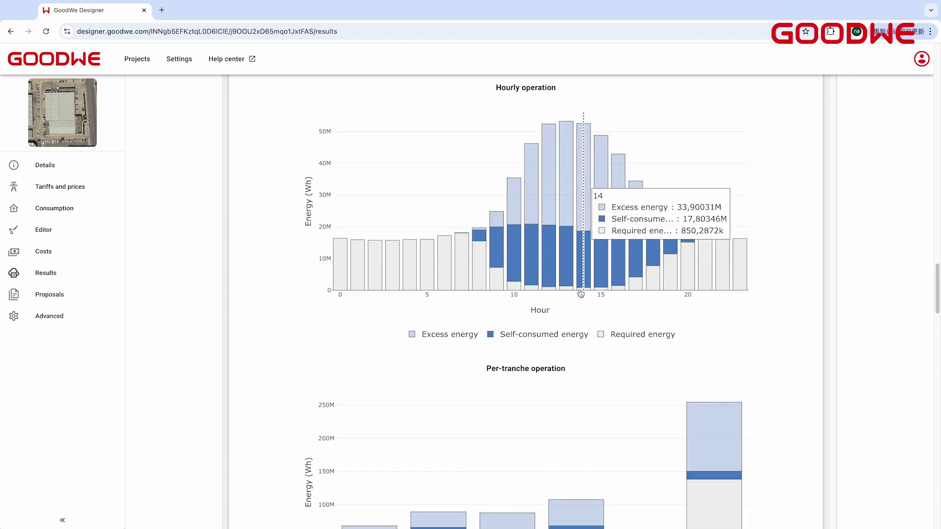
pyautogui.click(546, 335)
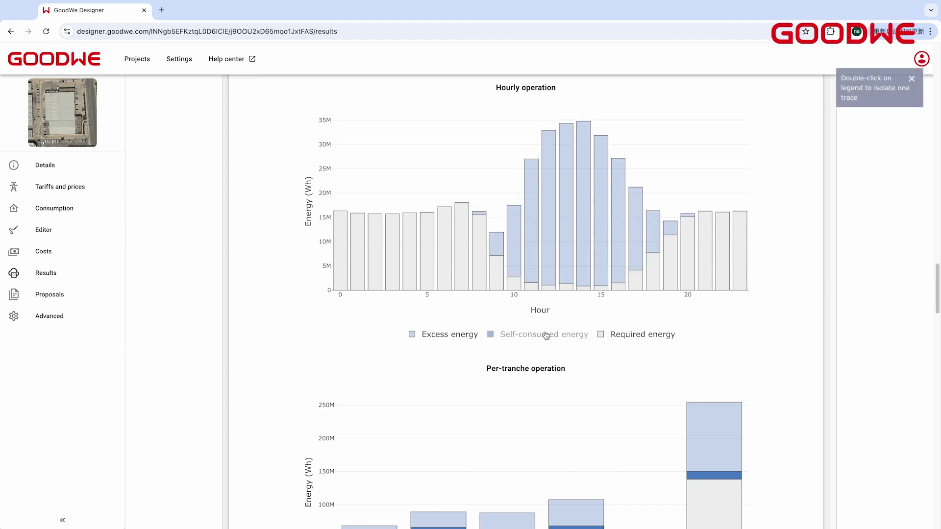
pyautogui.click(546, 336)
pyautogui.scroll(-5, 684, 336)
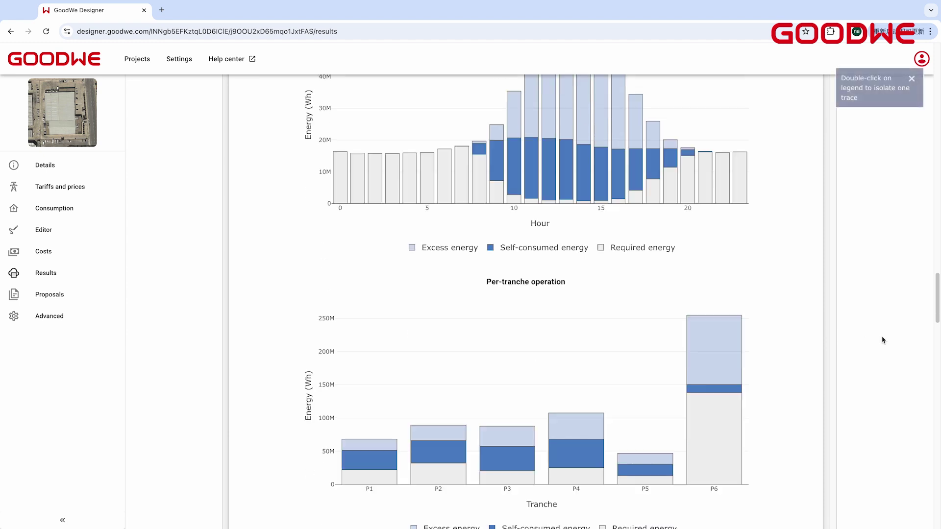
pyautogui.moveTo(714, 304)
pyautogui.moveTo(656, 332)
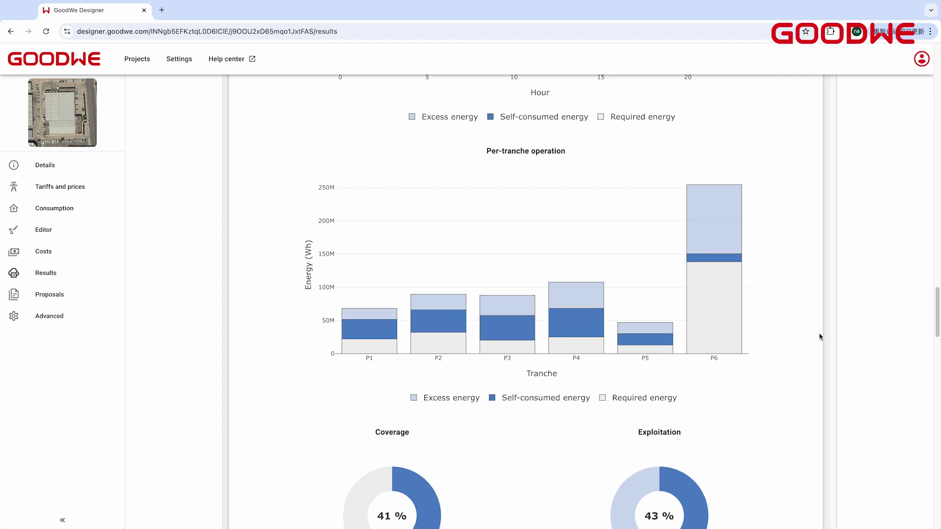
pyautogui.scroll(-5, 819, 336)
# Step: Open the 'A responsible decision' info note, then scroll through Payment options, Financing and PPA
pyautogui.moveTo(684, 304)
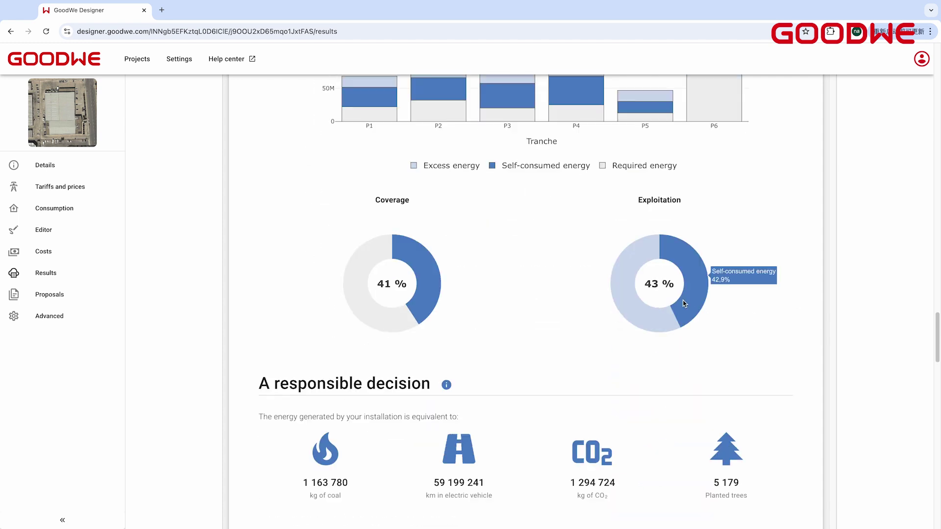
pyautogui.scroll(-2, 677, 310)
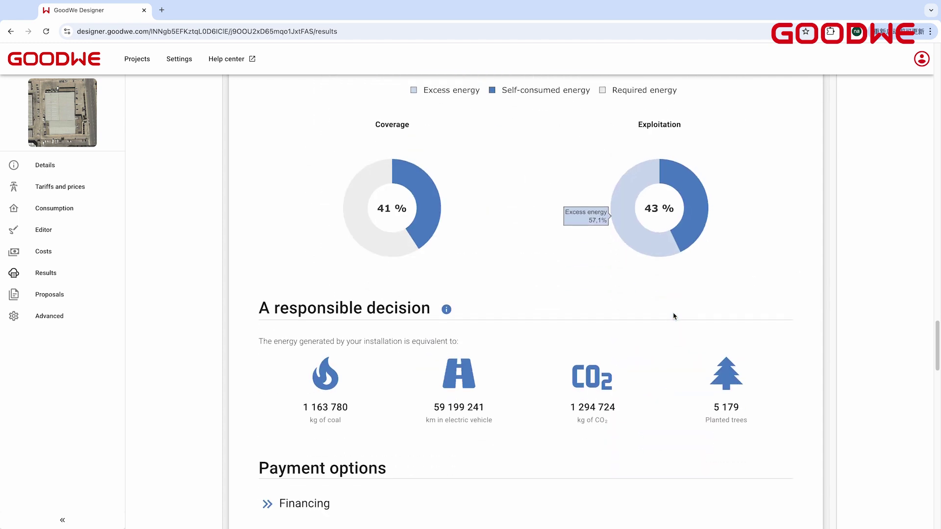
pyautogui.click(444, 309)
pyautogui.scroll(-4, 864, 304)
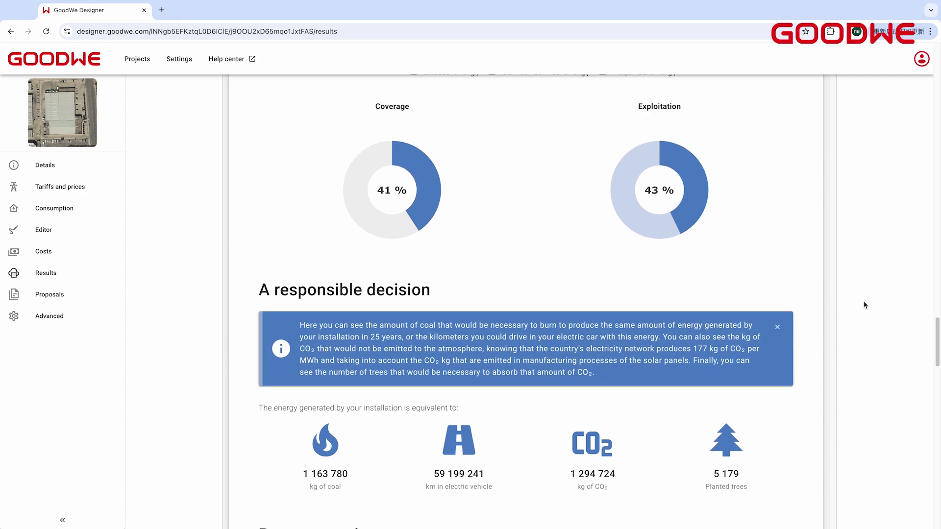
pyautogui.scroll(-3, 864, 305)
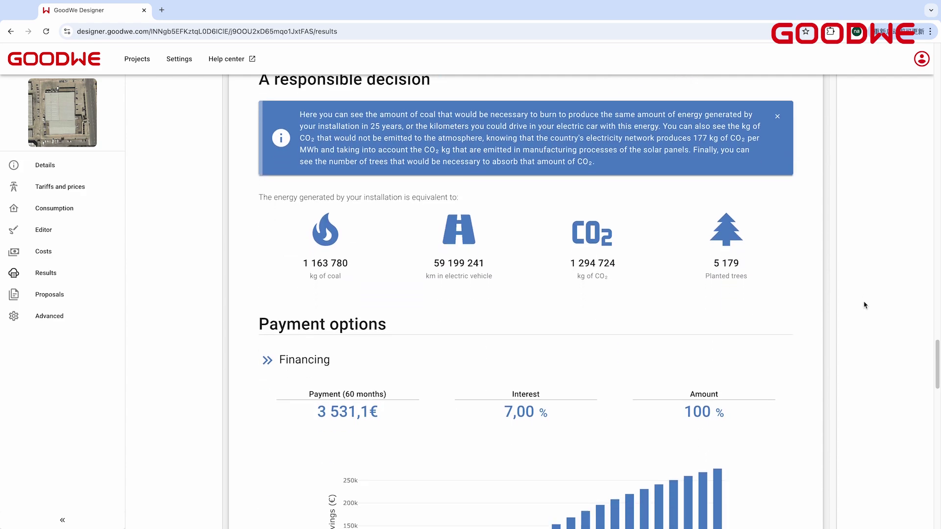
pyautogui.scroll(-3, 864, 305)
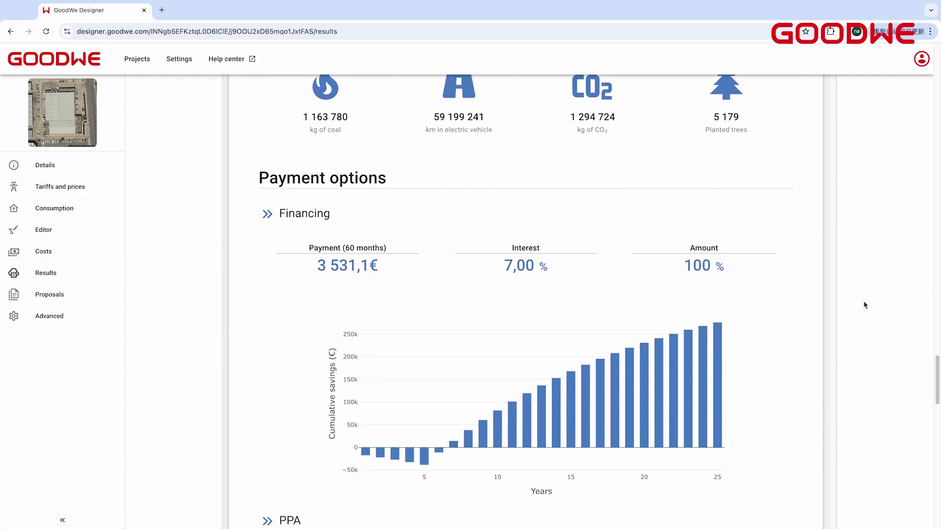
pyautogui.scroll(-2, 865, 304)
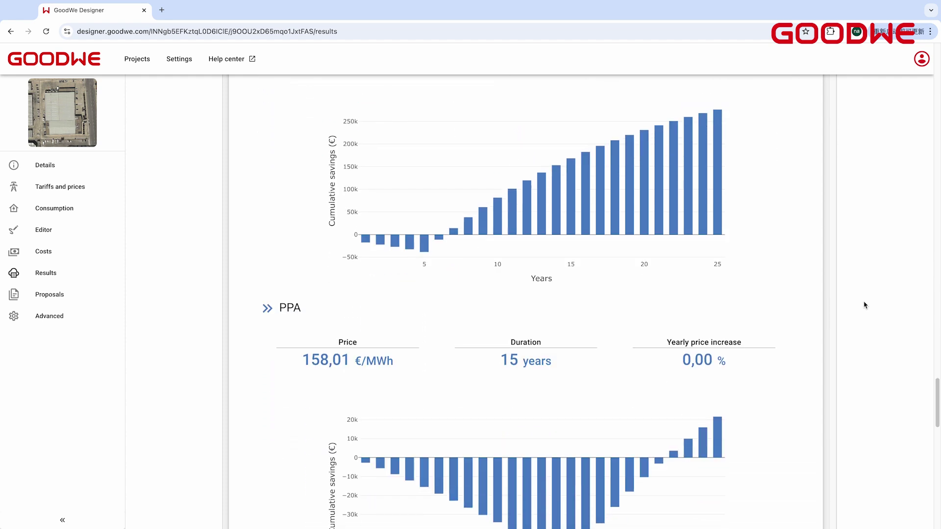
pyautogui.scroll(-2, 865, 305)
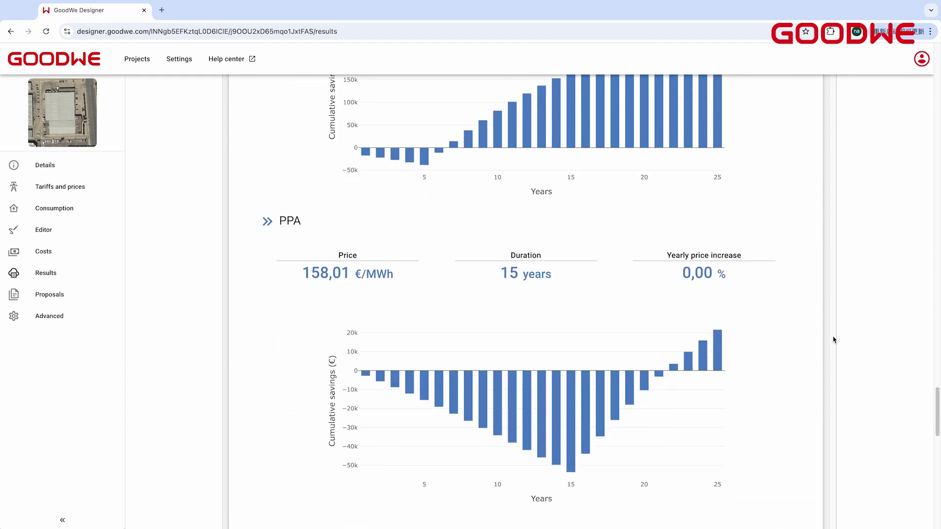
pyautogui.scroll(-4, 832, 338)
# Step: Open the info notes for Horizon and Energy prices
pyautogui.scroll(-2, 833, 339)
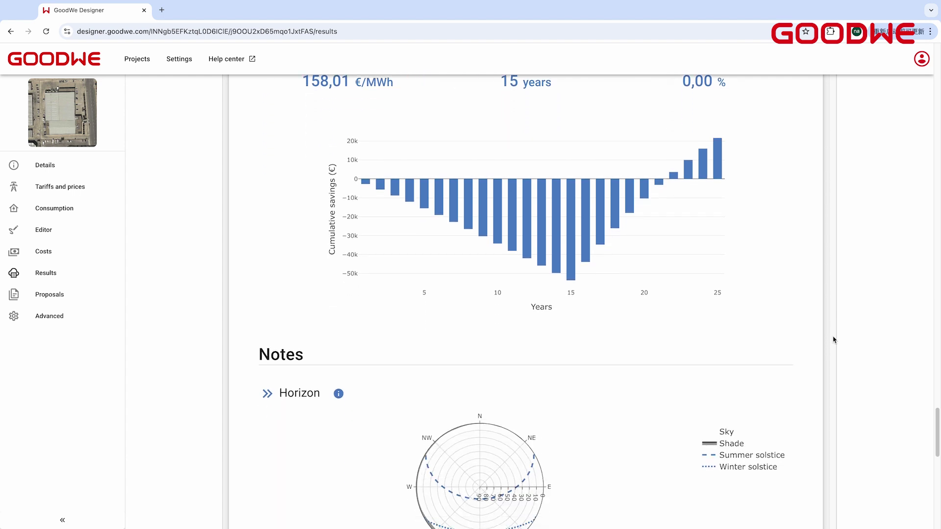
pyautogui.click(339, 330)
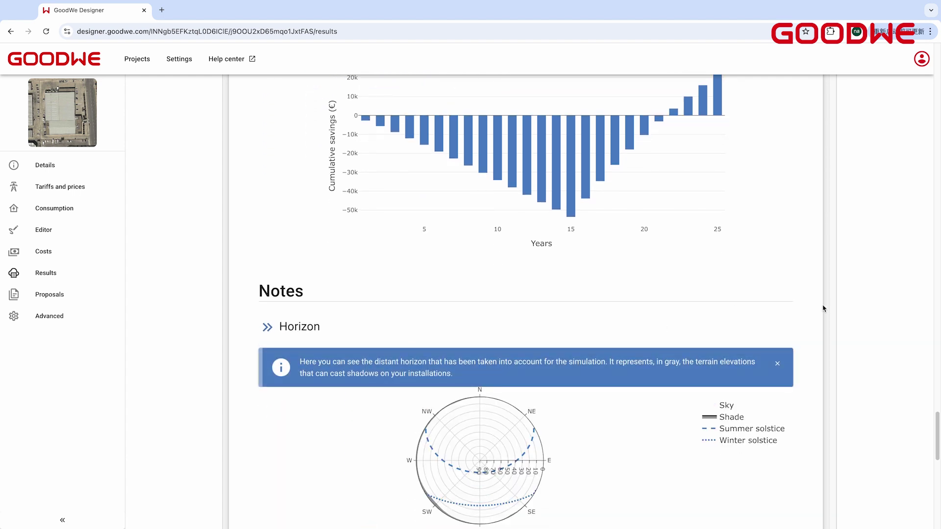
pyautogui.scroll(-3, 830, 308)
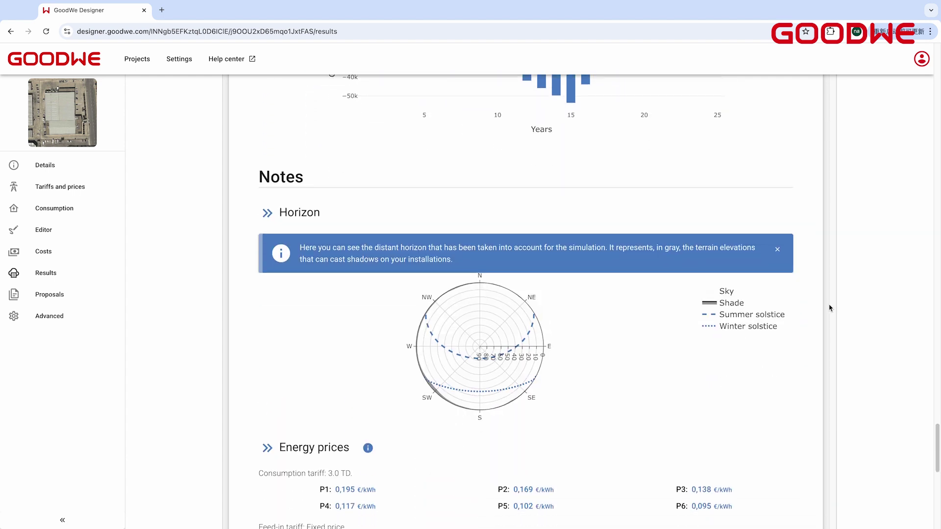
pyautogui.click(368, 448)
# Step: Scroll to the bottom of the results report and start sharing it
pyautogui.scroll(-2, 826, 380)
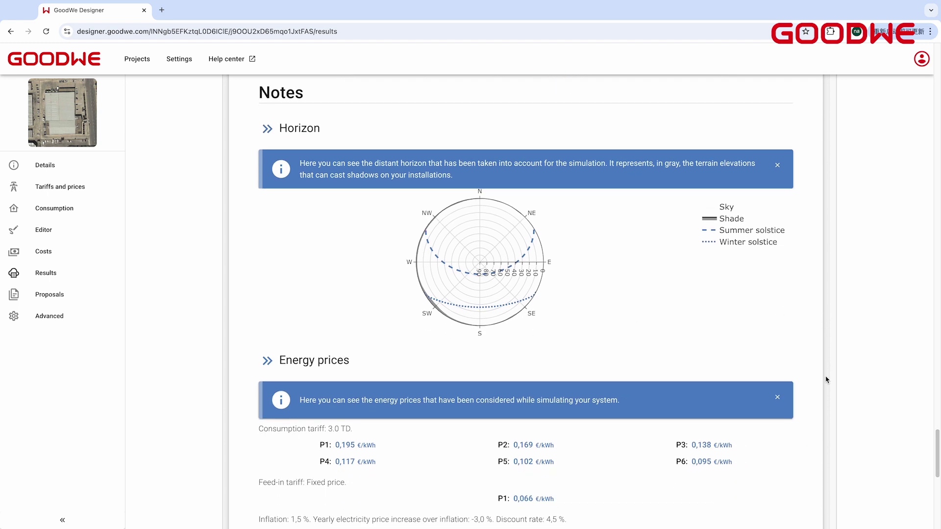
pyautogui.scroll(-2, 826, 380)
pyautogui.scroll(-8, 826, 380)
pyautogui.click(818, 511)
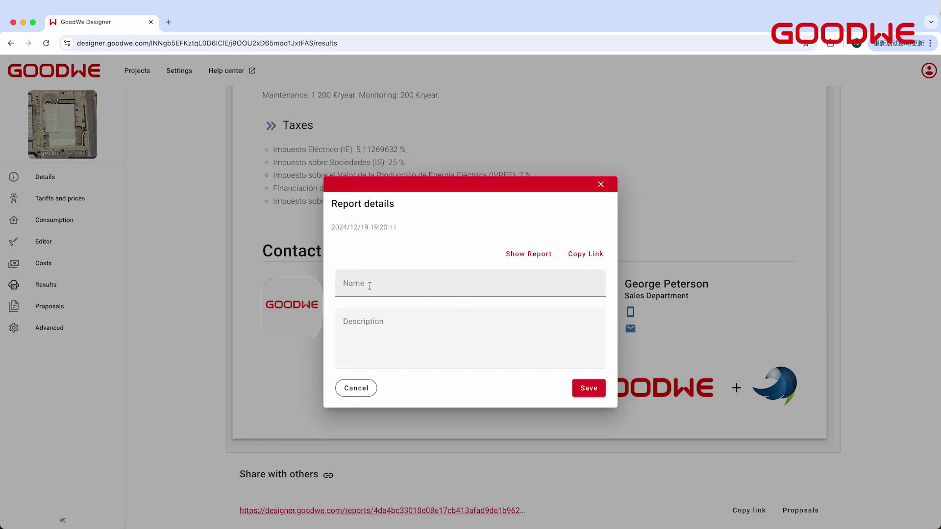
# Step: Save the report named 'test' from the Report details dialog
pyautogui.click(369, 287)
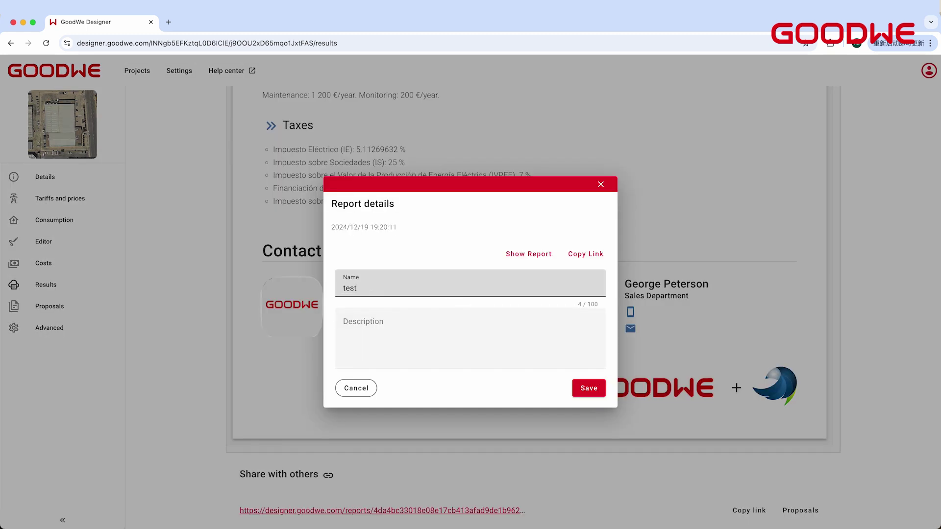
pyautogui.click(587, 389)
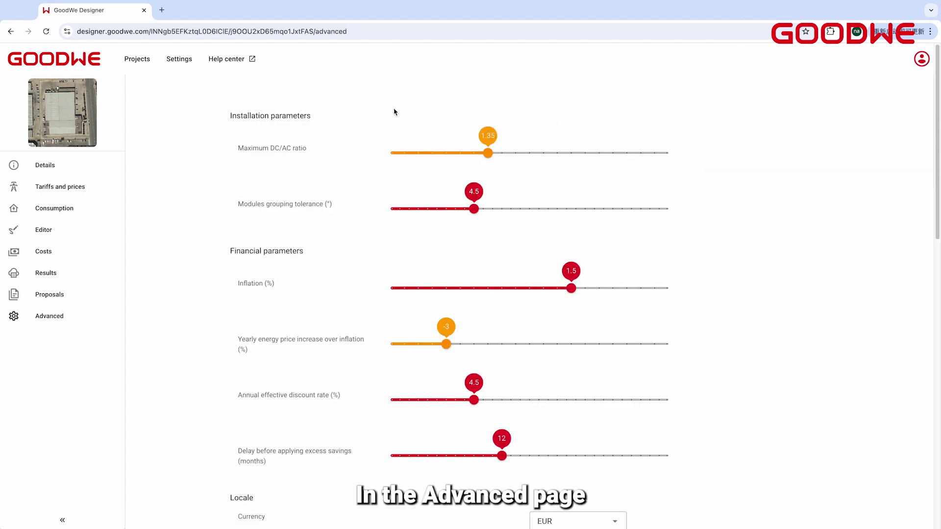
# Step: Lower the maximum DC/AC ratio to 1.3
pyautogui.moveTo(488, 153)
pyautogui.mouseDown()
pyautogui.moveTo(500, 153)
pyautogui.moveTo(445, 154)
pyautogui.moveTo(498, 157)
pyautogui.moveTo(487, 157)
pyautogui.mouseUp()
pyautogui.scroll(-2, 778, 189)
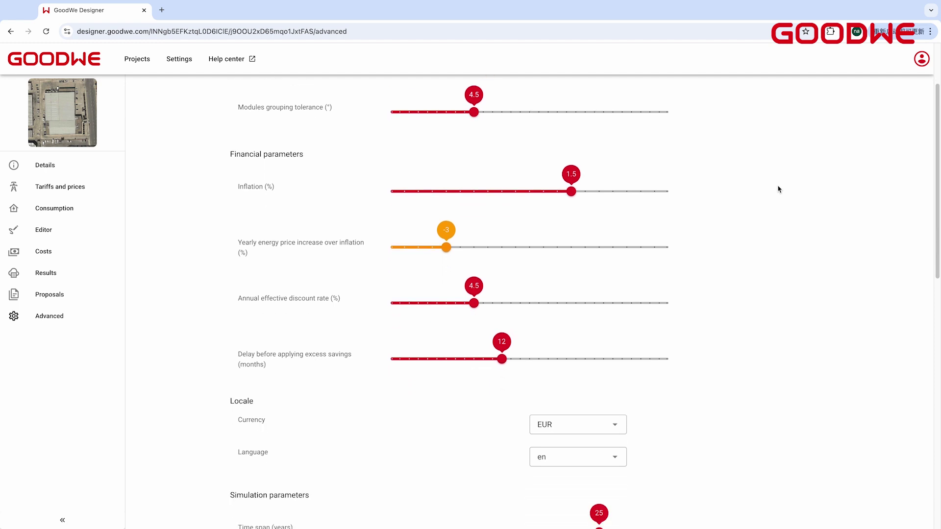
pyautogui.scroll(-4, 779, 189)
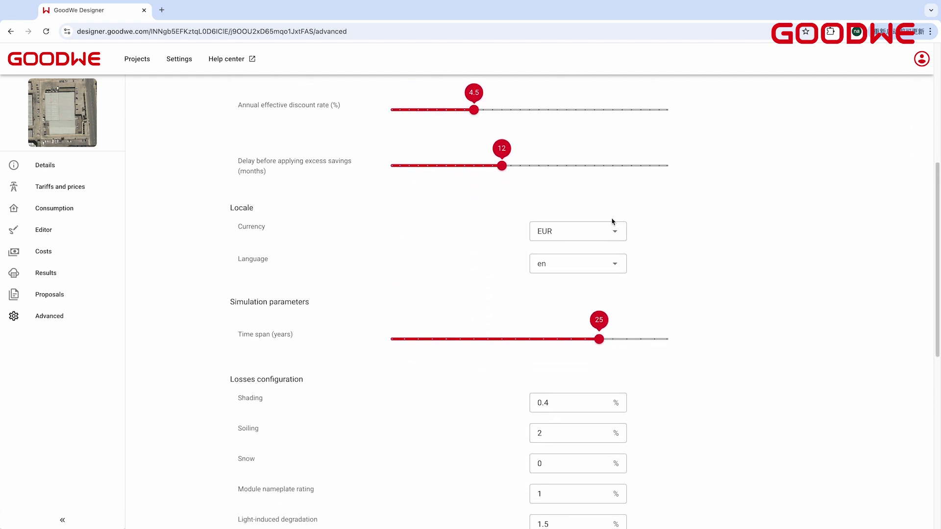
# Step: Review the report currency and language options, keeping EUR and en
pyautogui.click(601, 231)
pyautogui.scroll(-2, 601, 270)
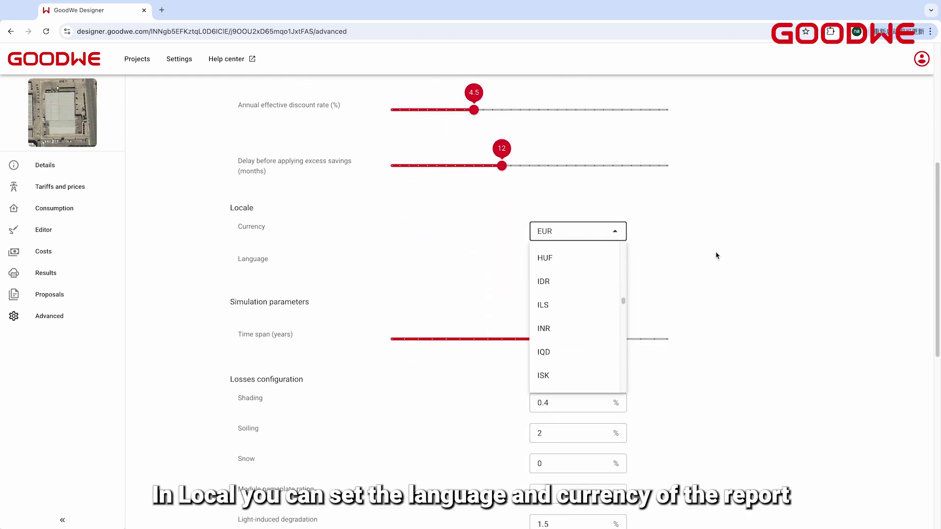
pyautogui.click(632, 261)
pyautogui.click(607, 266)
pyautogui.scroll(-10, 606, 331)
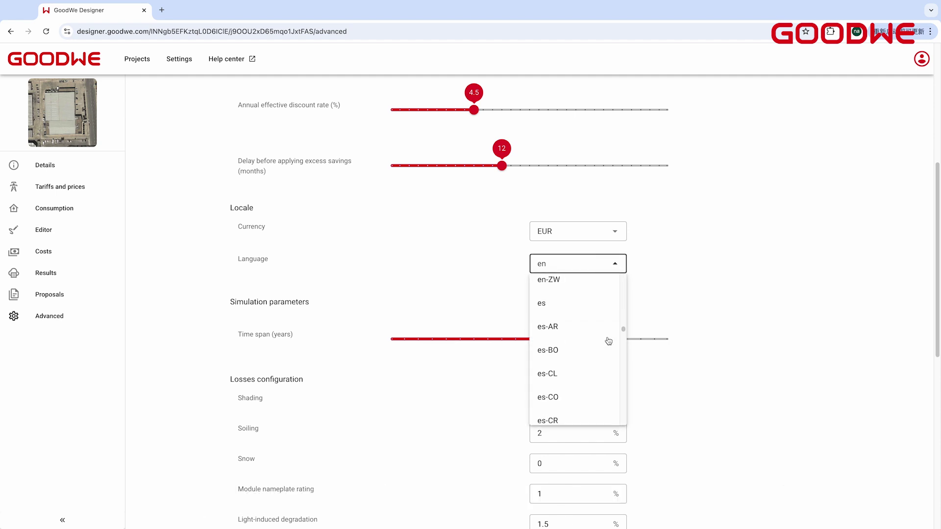
pyautogui.click(766, 277)
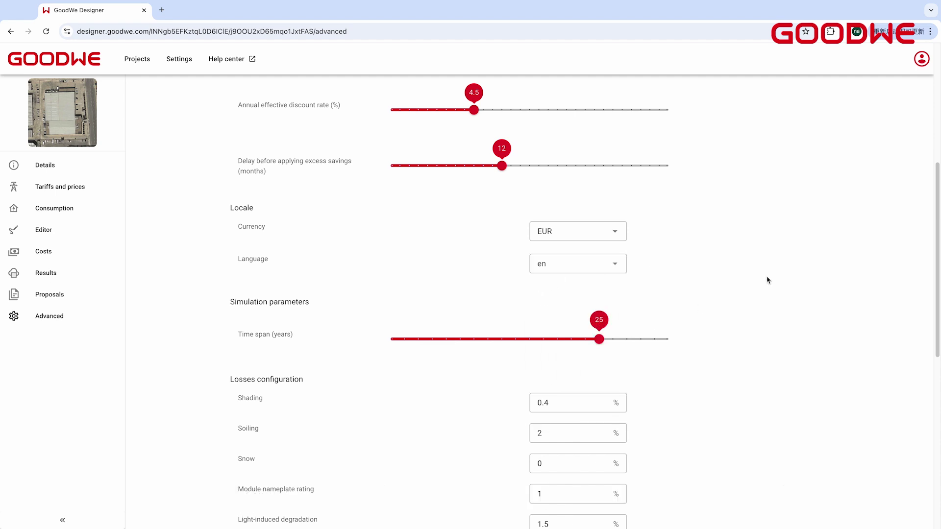
# Step: Review the meteorological database options, keeping PVGIS 5.3
pyautogui.scroll(-3, 768, 280)
pyautogui.scroll(-5, 768, 280)
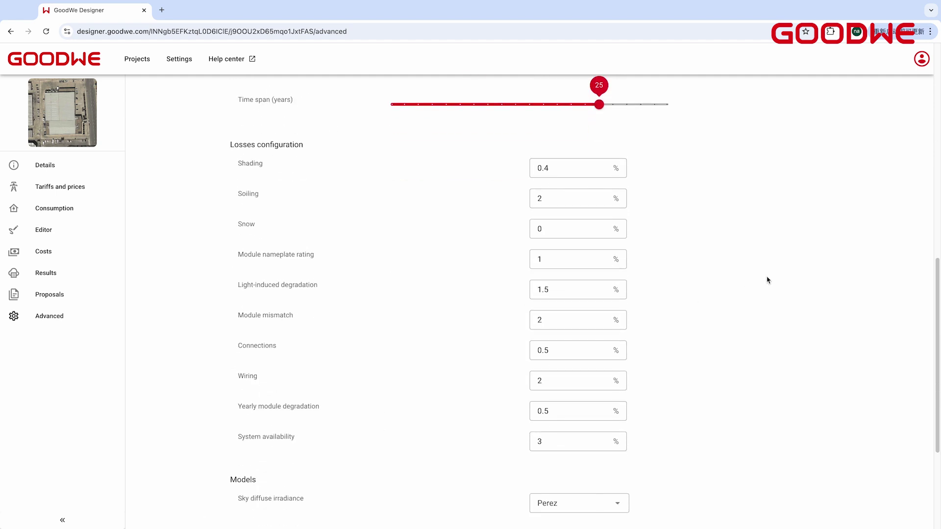
pyautogui.scroll(-2, 768, 280)
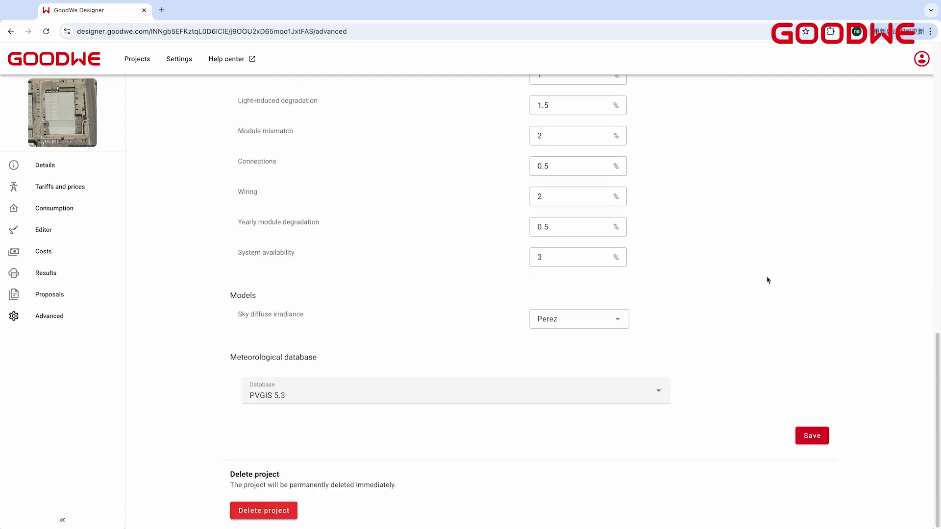
pyautogui.click(646, 391)
pyautogui.click(647, 391)
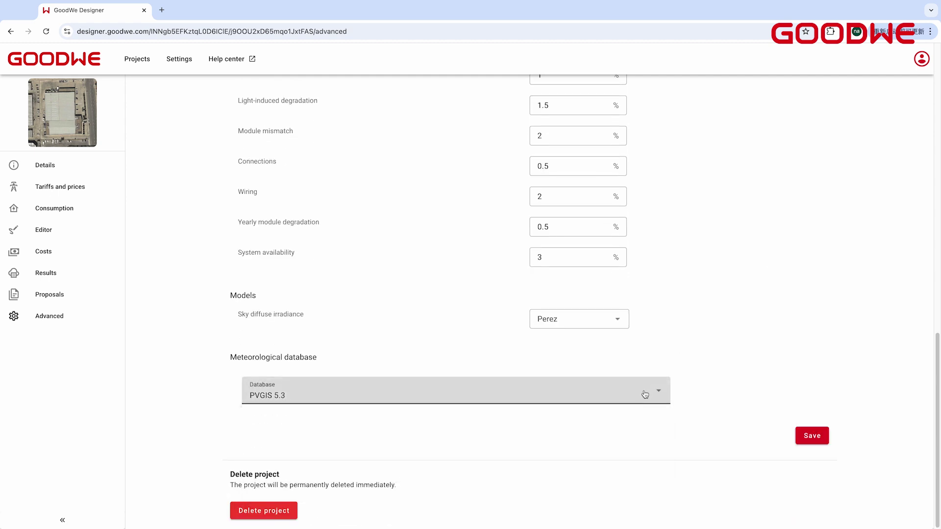